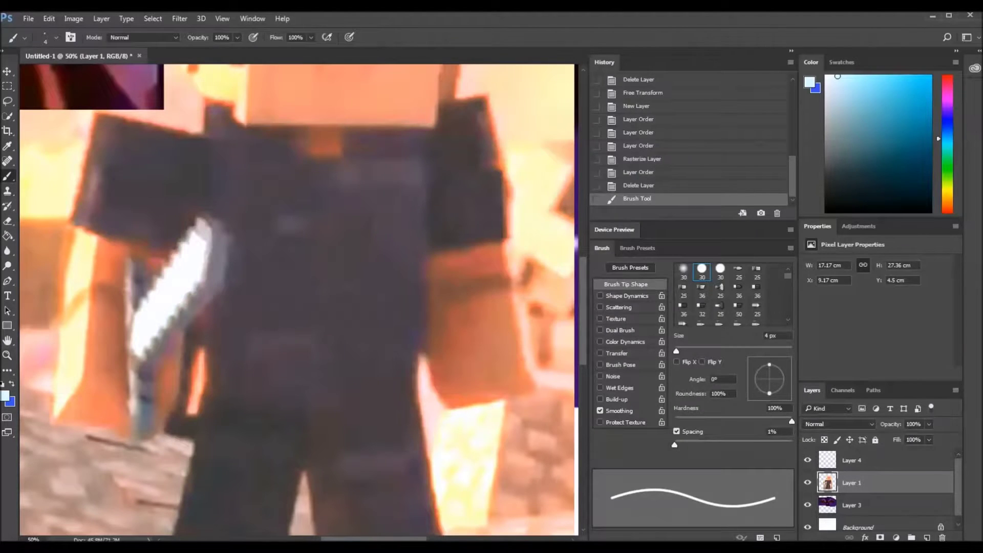
# Set the foreground colour to black and trace the sleeve outline on the left-hand arm with a 4 px brush.
pyautogui.click(5, 395)
pyautogui.click(630, 143)
pyautogui.hotkey('ctrl', 'z')
pyautogui.moveTo(96, 113); pyautogui.dragTo(100, 237)
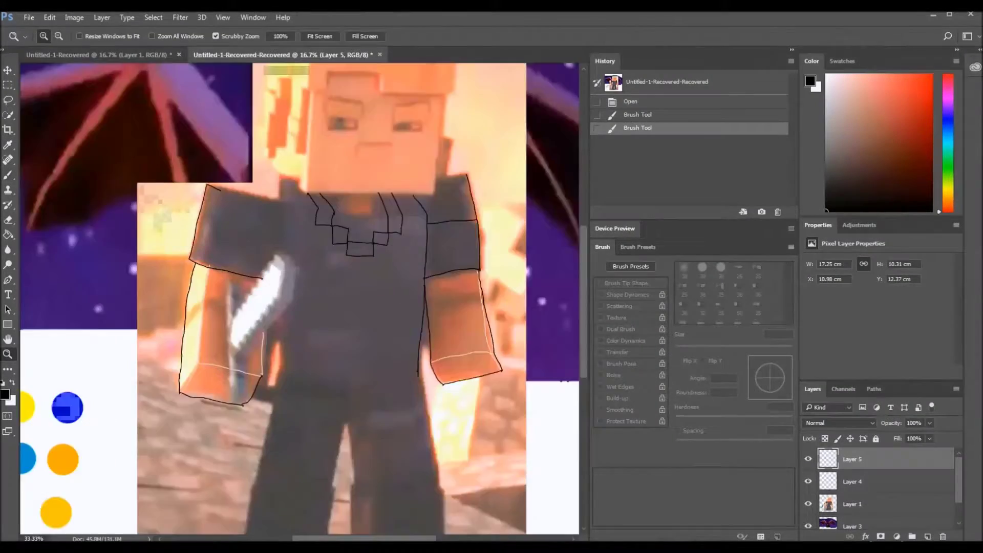
pyautogui.press('e')
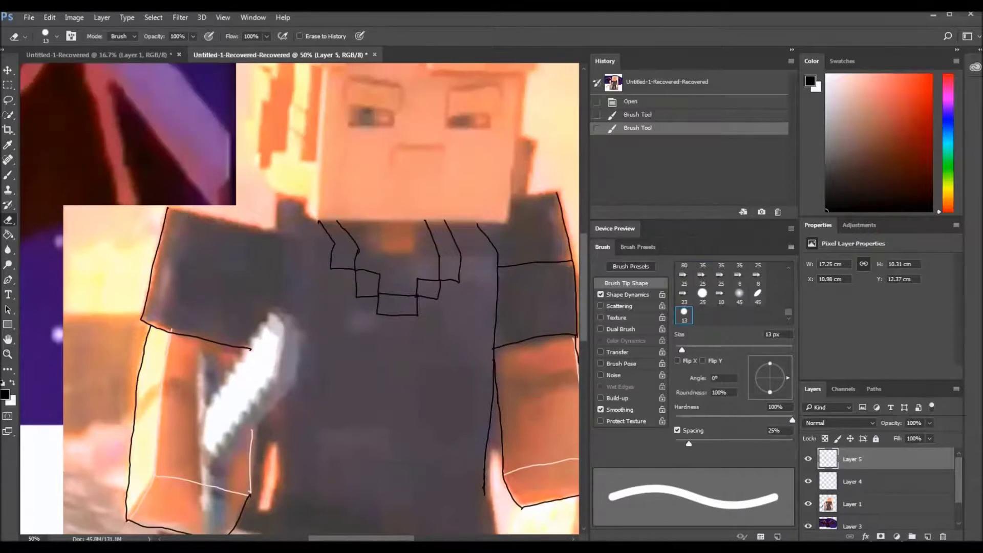
pyautogui.press('b')
pyautogui.click(56, 36)
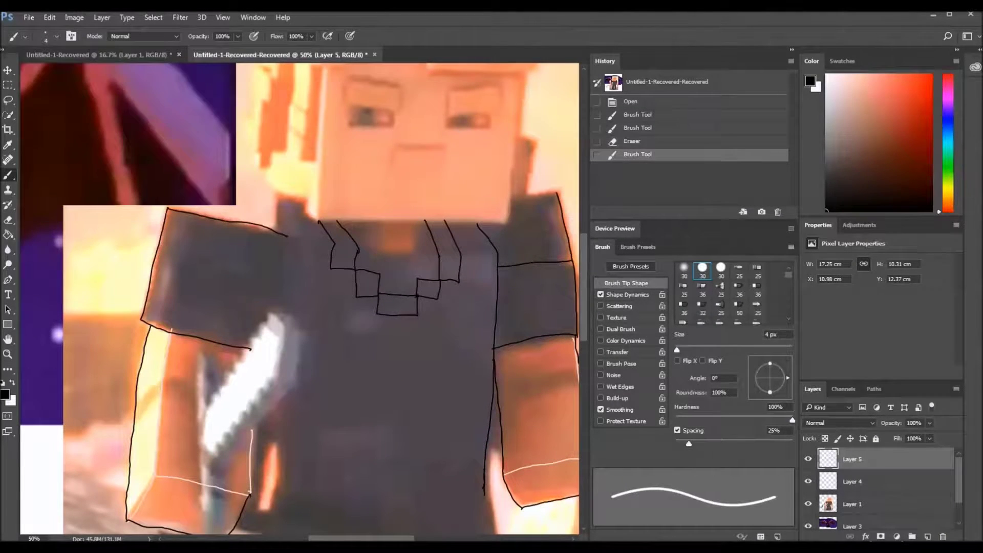
# Trace black outlines around both legs and shoes on Layer 5, including the lines across the tops of the shoes.
pyautogui.scroll(-5, 299, 297)
pyautogui.moveTo(279, 291)
pyautogui.mouseDown()
pyautogui.moveTo(484, 319)
pyautogui.moveTo(245, 445)
pyautogui.mouseUp()
pyautogui.scroll(-3, 300, 297)
pyautogui.moveTo(228, 396); pyautogui.dragTo(501, 412)
pyautogui.moveTo(383, 412); pyautogui.dragTo(525, 412)
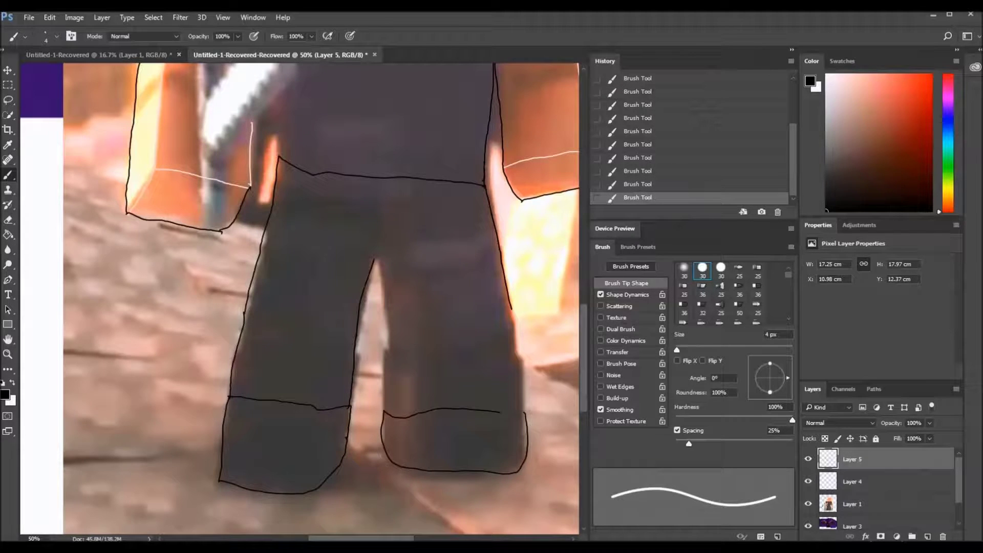
# Draw the black waistband lines across the bottom of the shirt.
pyautogui.scroll(5, 299, 298)
pyautogui.moveTo(315, 295); pyautogui.dragTo(485, 310)
pyautogui.scroll(3, 300, 297)
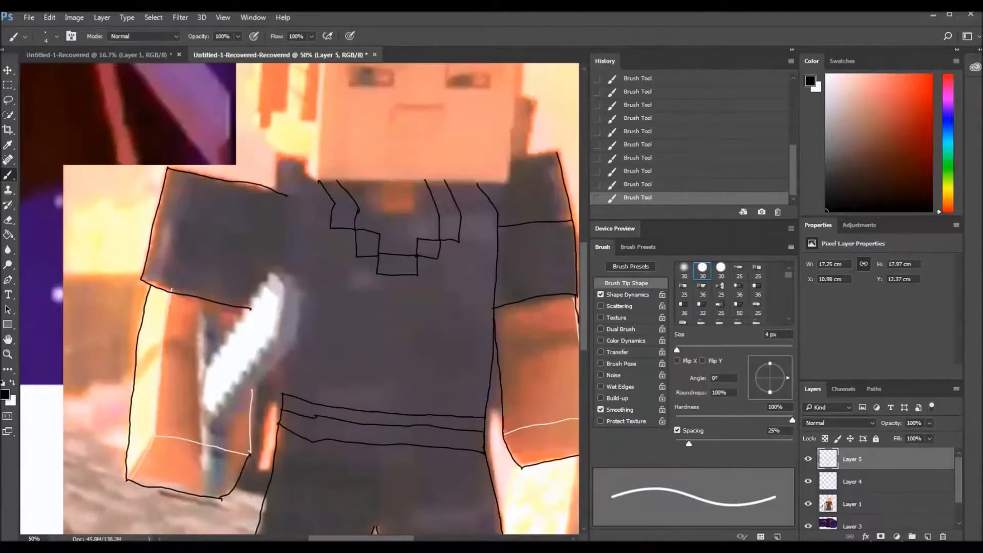
# Undo the stray stroke above the right eye and outline the face's right side and the collar edge beneath it.
pyautogui.scroll(-8, 299, 297)
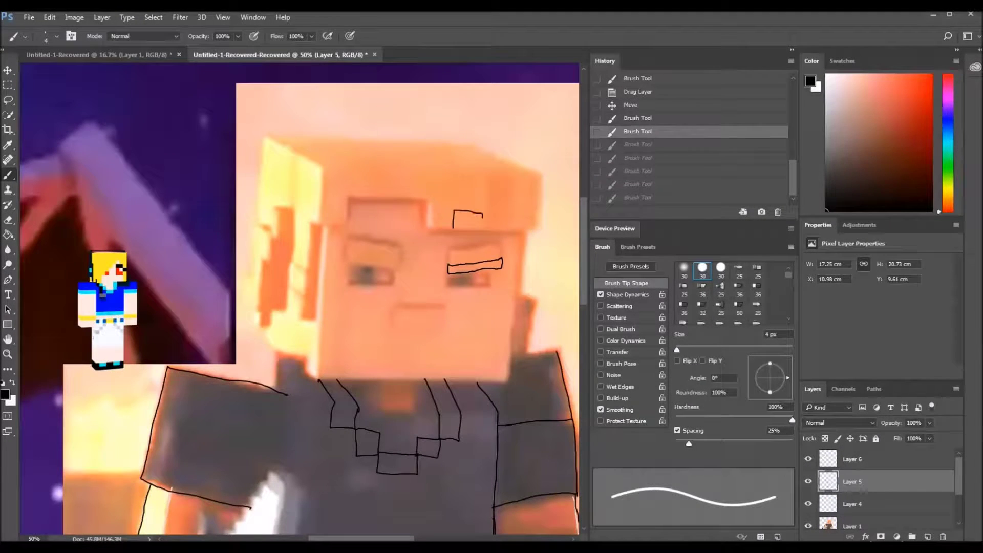
pyautogui.hotkey('ctrl', 'z')
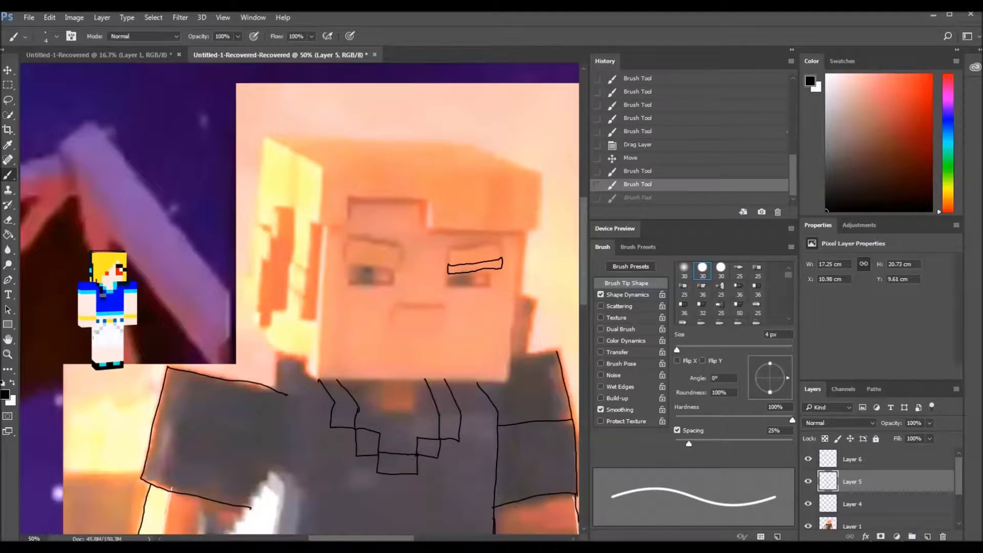
pyautogui.moveTo(444, 381)
pyautogui.mouseDown()
pyautogui.moveTo(523, 379)
pyautogui.moveTo(426, 365)
pyautogui.mouseUp()
pyautogui.moveTo(492, 328); pyautogui.dragTo(499, 365)
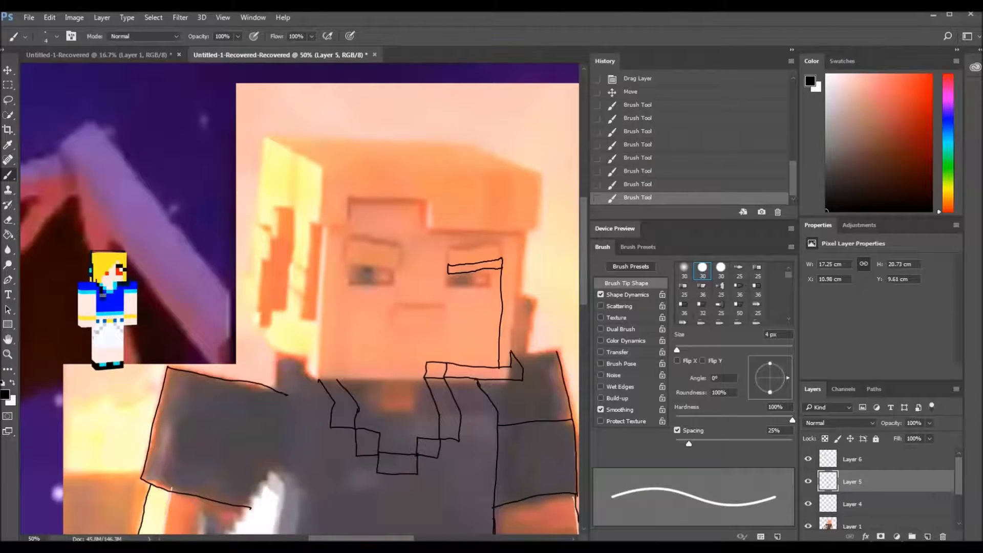
# Draw the stepped fringe line across the forehead and continue it down the left side of the face.
pyautogui.scroll(2, 300, 297)
pyautogui.hotkey('ctrl', 'z')
pyautogui.moveTo(484, 262); pyautogui.dragTo(442, 233)
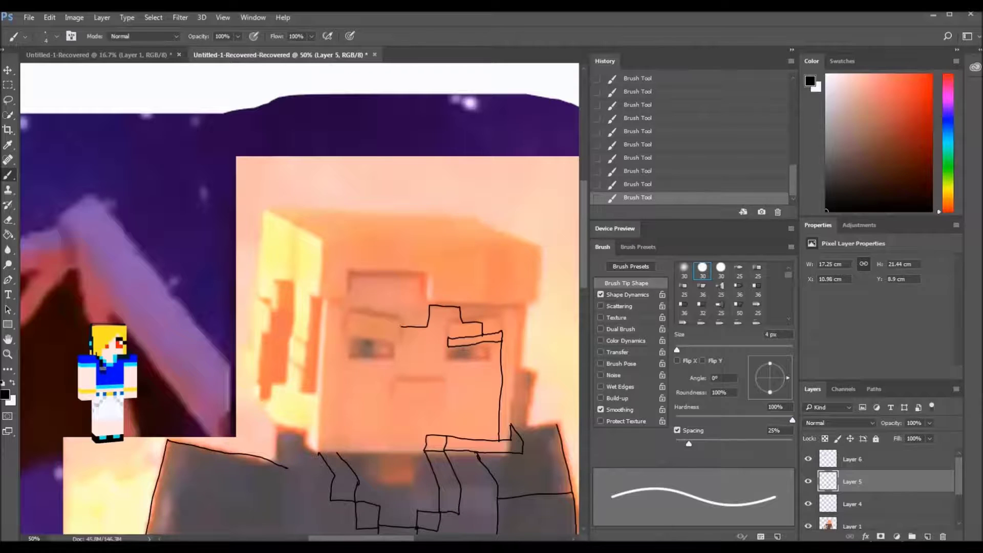
pyautogui.hotkey('ctrl', 'z')
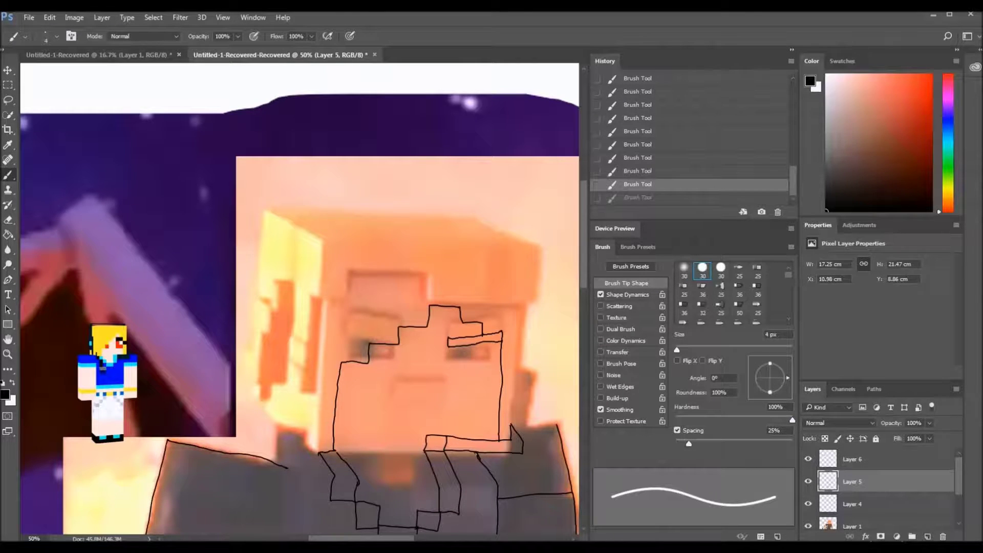
# Outline the right edge of the hair and draw the boxy hair ornament on the left side of the head.
pyautogui.moveTo(471, 219); pyautogui.dragTo(524, 310)
pyautogui.moveTo(255, 302)
pyautogui.mouseDown()
pyautogui.moveTo(286, 374)
pyautogui.moveTo(304, 337)
pyautogui.mouseUp()
pyautogui.moveTo(255, 302); pyautogui.dragTo(289, 319)
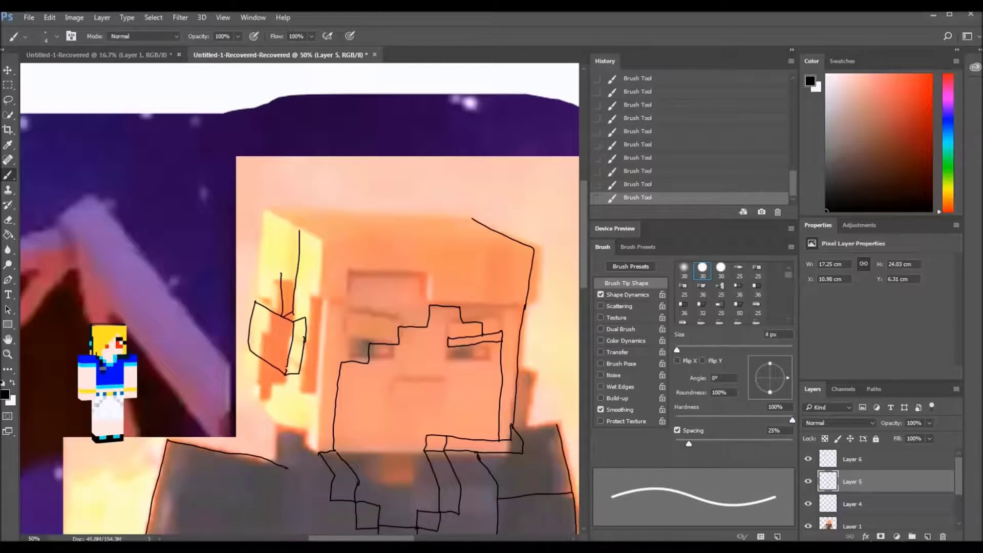
# Draw the layered top and back edges of the hair and add an inner square to the hair ornament.
pyautogui.hotkey('ctrl', 'z')
pyautogui.moveTo(281, 269); pyautogui.dragTo(411, 215)
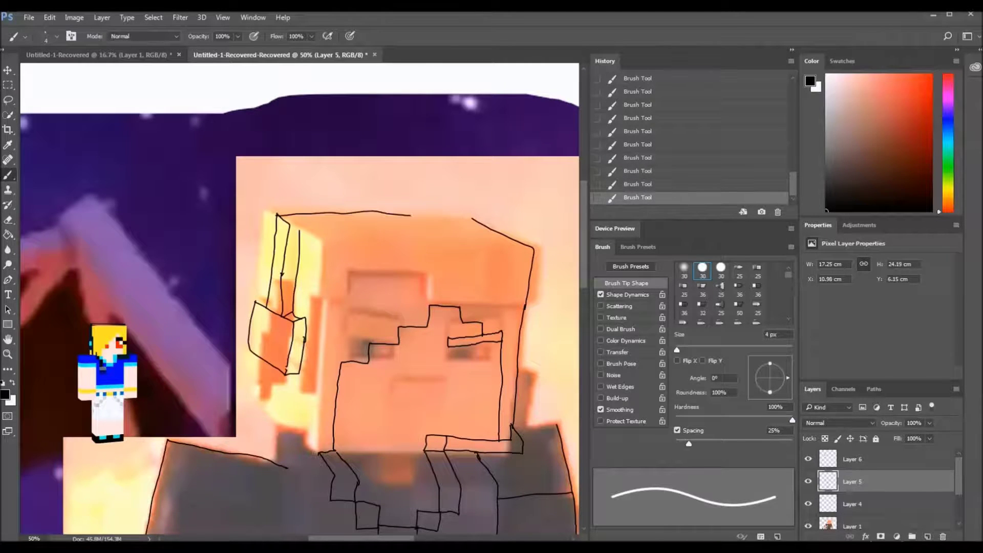
pyautogui.hotkey('ctrl', 'z')
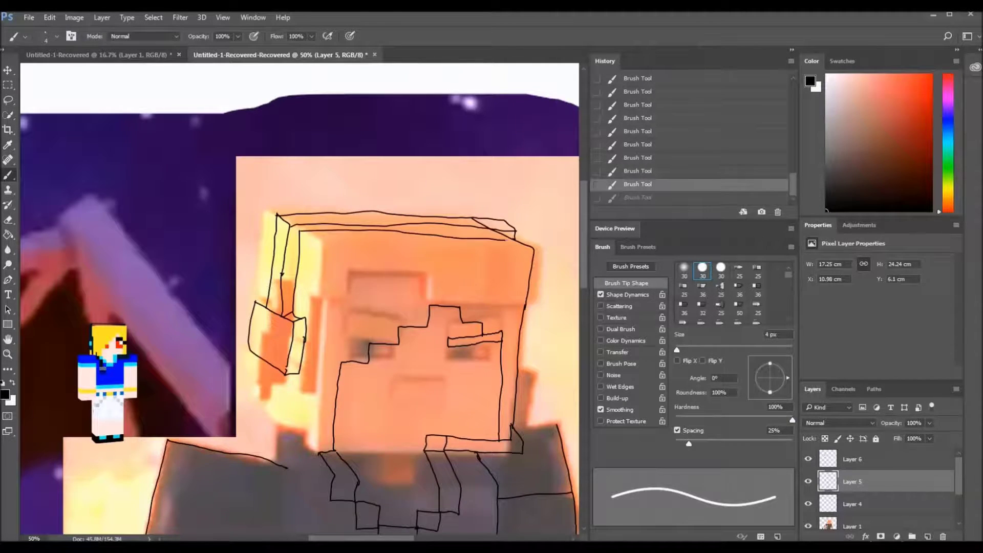
pyautogui.moveTo(260, 318); pyautogui.dragTo(279, 358)
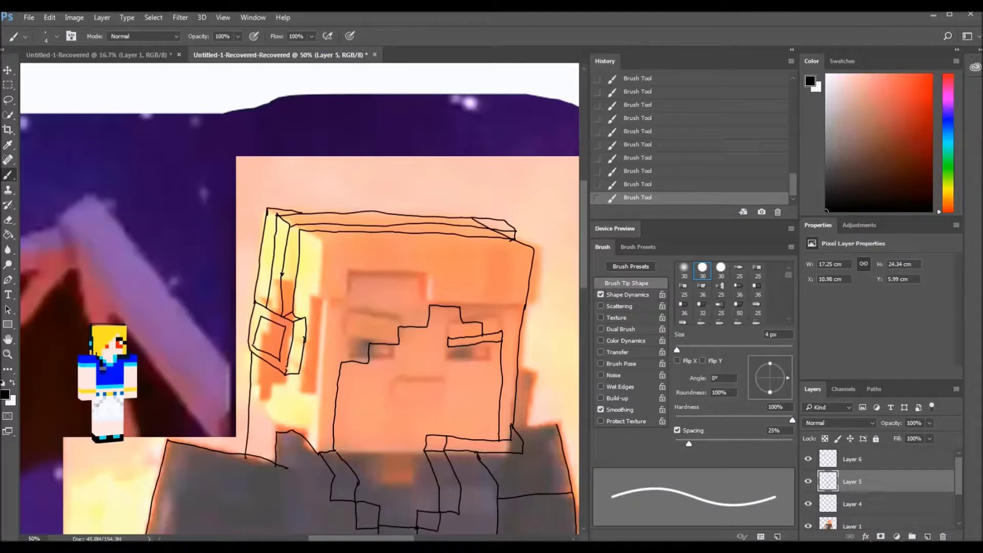
# On Layer 5, close the inner edges of the left sleeve and forearm, and erase the uneven section of the waistband.
pyautogui.scroll(-5, 299, 299)
pyautogui.press('e')
pyautogui.click(851, 460)
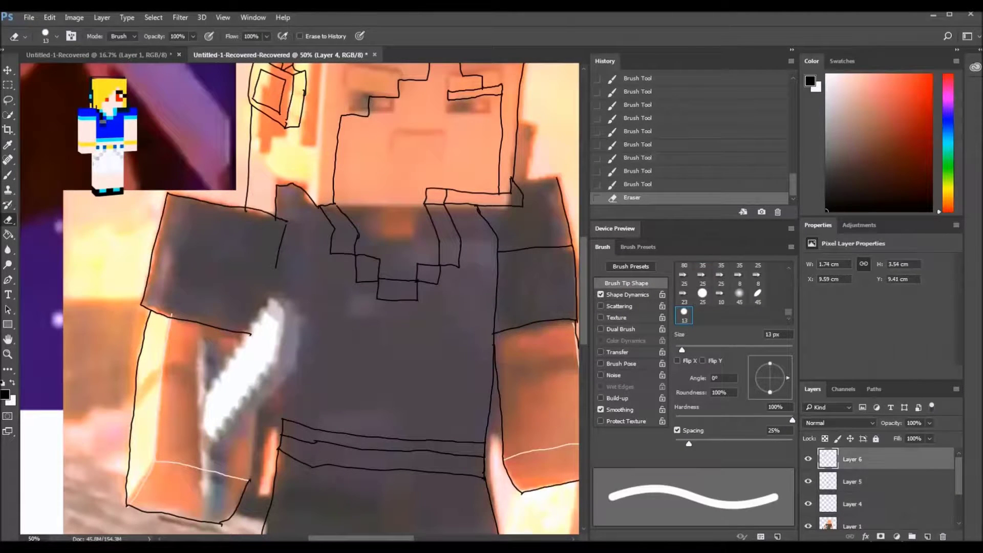
pyautogui.click(850, 482)
pyautogui.press('b')
pyautogui.hotkey('ctrl', 'z')
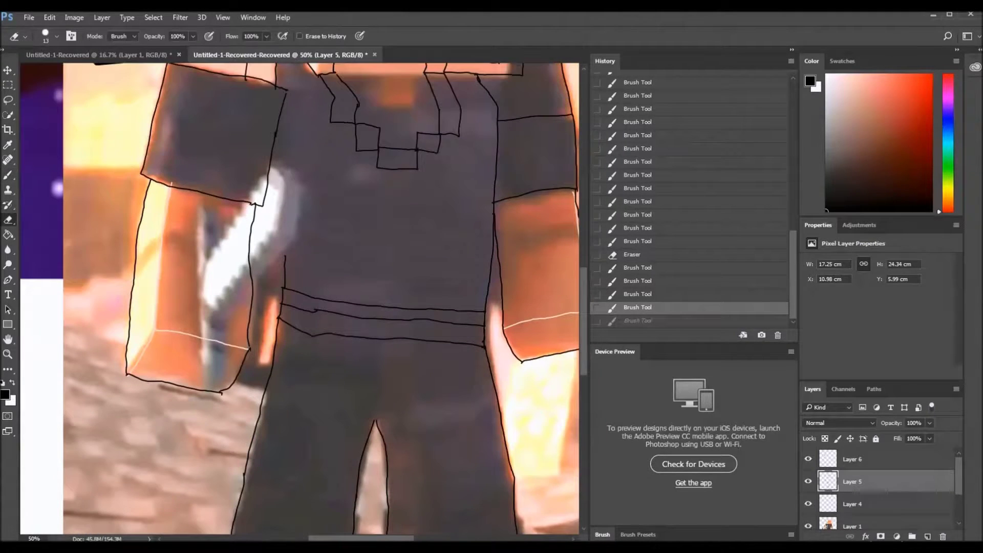
pyautogui.moveTo(308, 298); pyautogui.dragTo(327, 312)
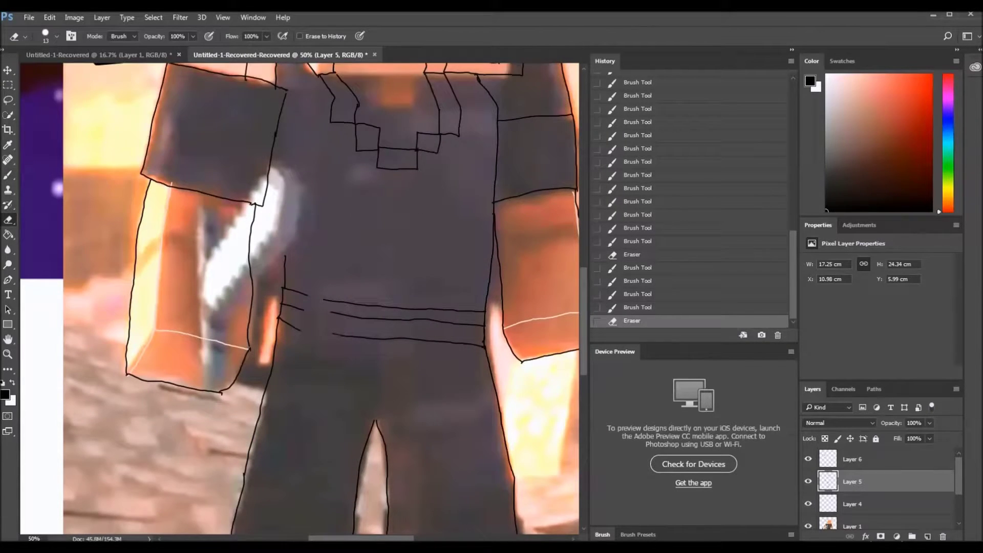
# Draw the black hem line of the shorts across the right-hand leg.
pyautogui.scroll(-3, 299, 300)
pyautogui.press('b')
pyautogui.moveTo(386, 359); pyautogui.dragTo(484, 354)
pyautogui.scroll(3, 300, 299)
pyautogui.scroll(3, 299, 300)
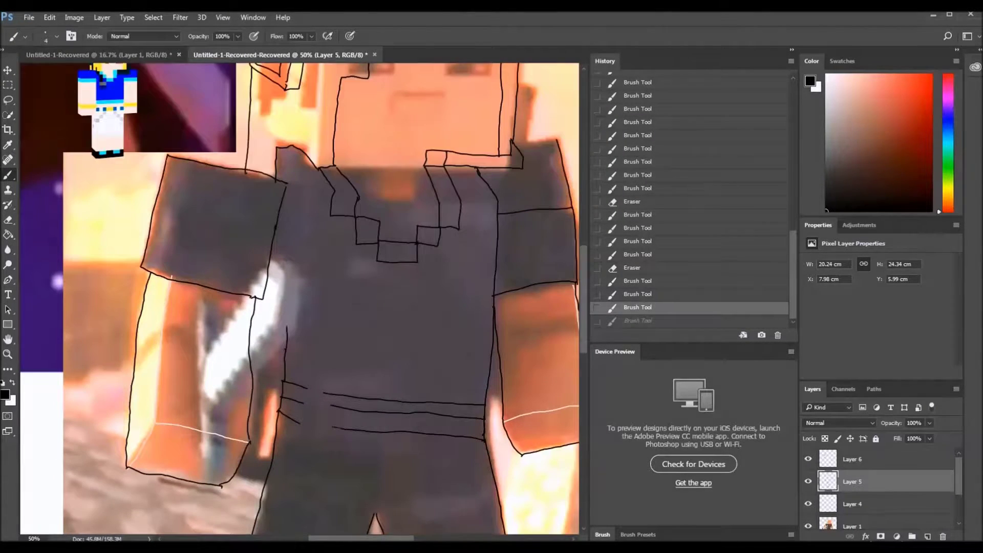
# Outline the left side of the torso and add cuff lines near the bottom of both sleeves.
pyautogui.moveTo(278, 229); pyautogui.dragTo(286, 327)
pyautogui.moveTo(496, 281); pyautogui.dragTo(507, 278)
pyautogui.moveTo(146, 244); pyautogui.dragTo(266, 279)
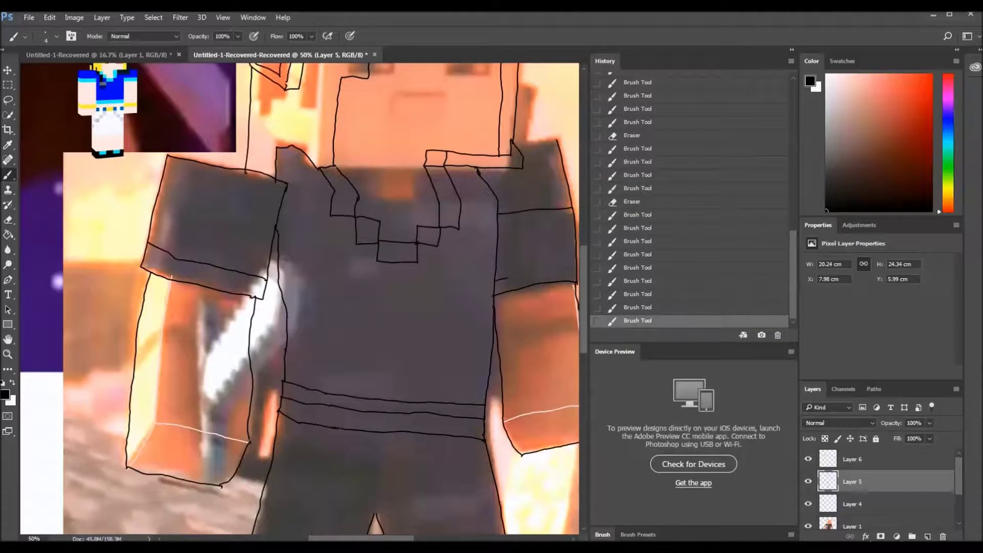
# Draw black wristband lines across both forearms.
pyautogui.moveTo(196, 390); pyautogui.dragTo(250, 408)
pyautogui.hscroll(4, 299, 300)
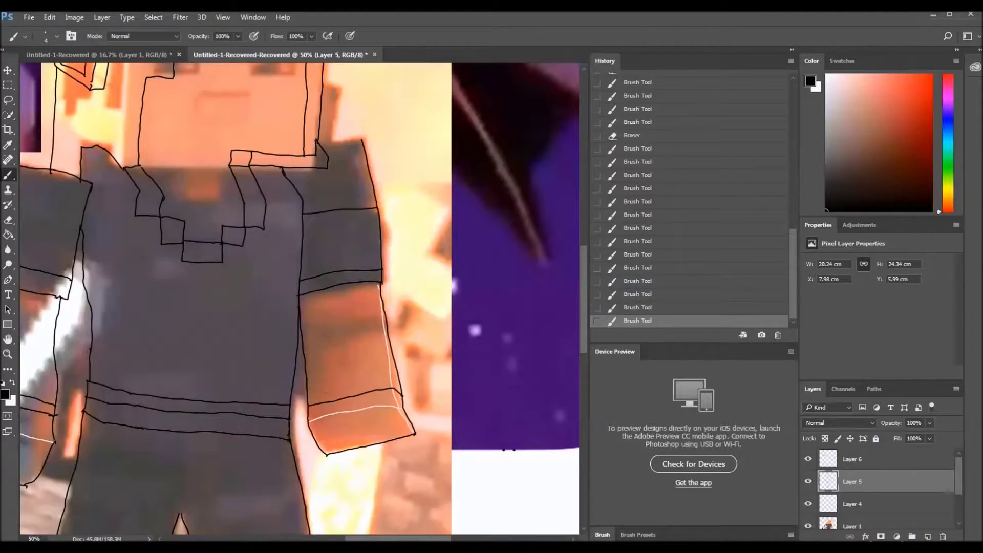
pyautogui.moveTo(307, 379); pyautogui.dragTo(404, 398)
# Draw cyan inner edge lines on Layer 4 across the left cuff, the collar and the waistband.
pyautogui.scroll(-3, 300, 299)
pyautogui.scroll(5, 300, 300)
pyautogui.hscroll(-8, 299, 300)
pyautogui.scroll(-5, 300, 299)
pyautogui.hotkey('alt', '[')
pyautogui.hscroll(5, 300, 300)
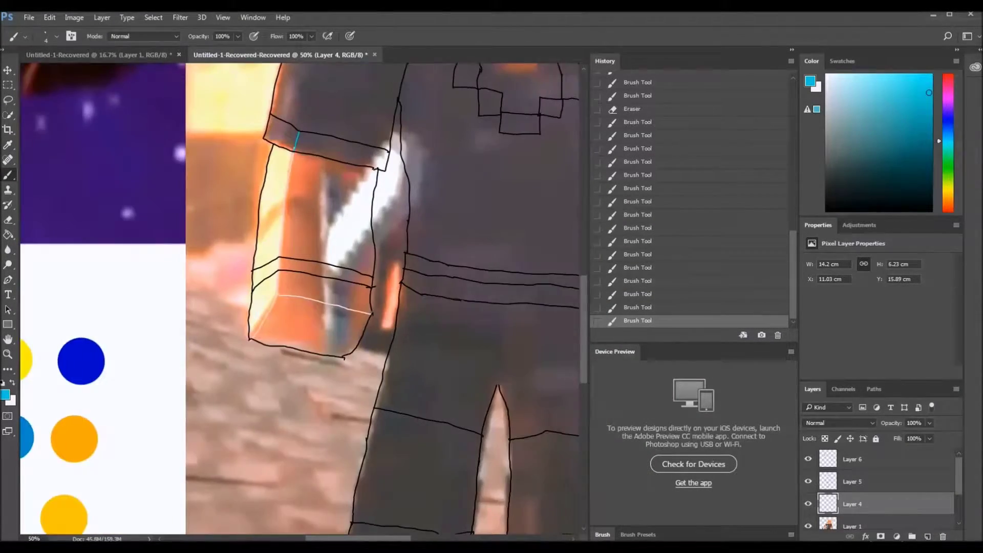
pyautogui.scroll(5, 300, 300)
pyautogui.press('d')
pyautogui.hotkey('alt', ']')
pyautogui.scroll(-5, 299, 300)
# Sample the dark blue swatch and draw blue inner edge lines on Layer 4 along the sleeves, shoulders and torso.
pyautogui.press('i')
pyautogui.click(390, 272)
pyautogui.scroll(3, 299, 299)
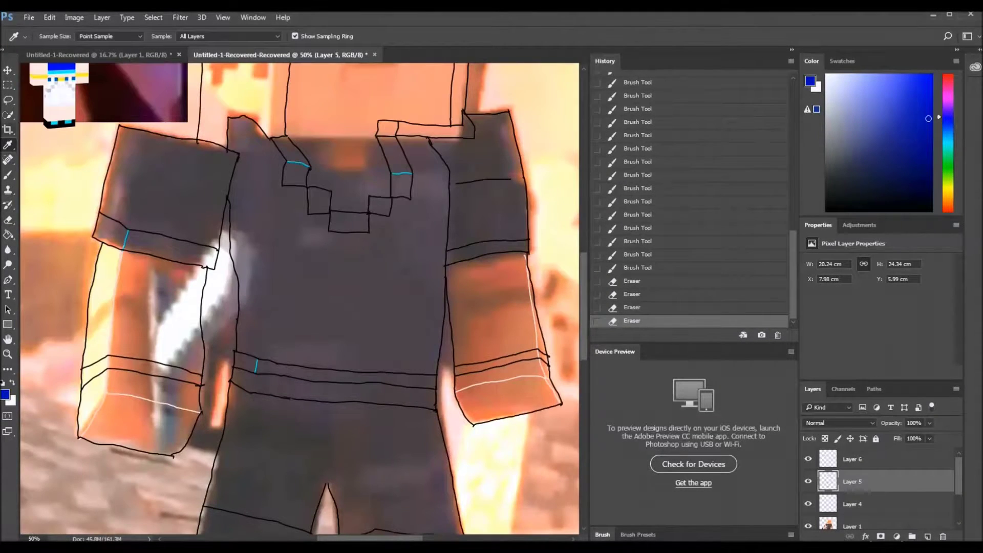
pyautogui.hotkey('alt', '[')
pyautogui.moveTo(452, 184); pyautogui.dragTo(523, 179)
pyautogui.moveTo(268, 160)
pyautogui.mouseDown()
pyautogui.moveTo(268, 193)
pyautogui.moveTo(259, 361)
pyautogui.mouseUp()
pyautogui.hotkey('ctrl', 'alt', 'z')
pyautogui.hotkey('ctrl', 'alt', 'z')
pyautogui.hotkey('ctrl', 'shift', 'z')
pyautogui.hotkey('ctrl', 'shift', 'z')
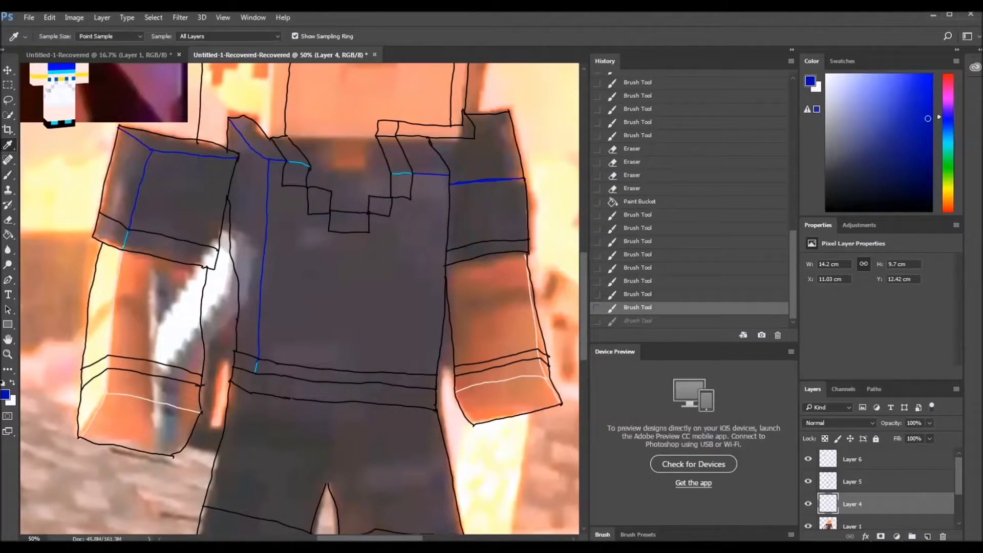
# Sample the pale pink swatch and draw the neckline edge between the two sides of the collar.
pyautogui.press('i')
pyautogui.click(174, 407)
pyautogui.press('b')
pyautogui.moveTo(311, 167); pyautogui.dragTo(390, 174)
# Add pale inner edge lines on the waistband and down both legs.
pyautogui.scroll(5, 299, 300)
pyautogui.scroll(-6, 300, 300)
pyautogui.moveTo(255, 333); pyautogui.dragTo(251, 353)
pyautogui.scroll(-3, 299, 299)
pyautogui.moveTo(368, 392); pyautogui.dragTo(365, 509)
pyautogui.moveTo(273, 389); pyautogui.dragTo(266, 498)
pyautogui.scroll(-2, 299, 299)
# Restore black as the foreground colour and draw the shoe's inner edge and the line at the base of the face.
pyautogui.press('d')
pyautogui.moveTo(264, 450); pyautogui.dragTo(261, 505)
pyautogui.scroll(5, 300, 300)
pyautogui.moveTo(292, 165); pyautogui.dragTo(380, 164)
# Sample the golden yellow swatch and draw the inner front edges of the hair.
pyautogui.hscroll(-10, 300, 299)
pyautogui.press('i')
pyautogui.click(145, 342)
pyautogui.press('b')
pyautogui.hscroll(8, 300, 299)
pyautogui.scroll(3, 299, 299)
pyautogui.moveTo(78, 129); pyautogui.dragTo(325, 149)
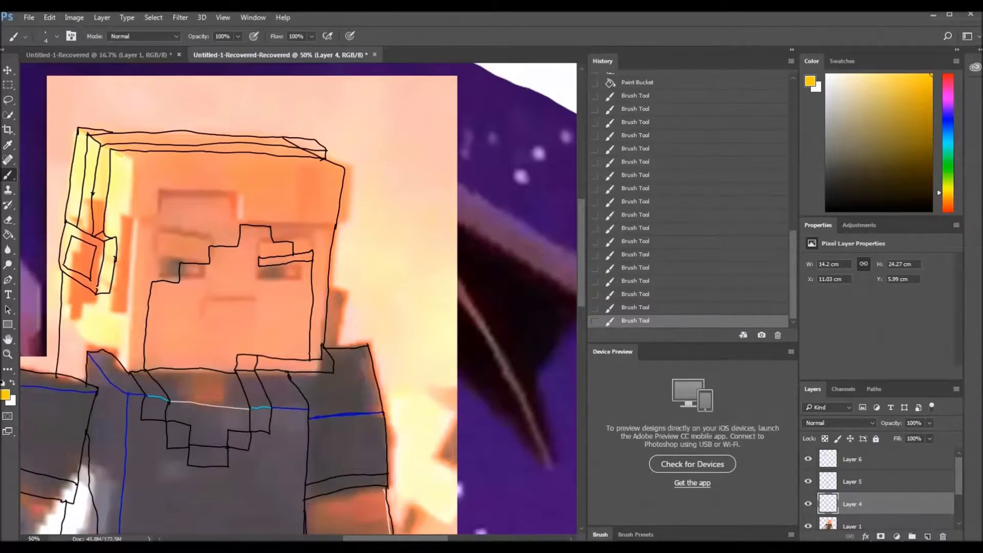
# Change the foreground colour to white and draw white inner edge lines down both legs of the shorts.
pyautogui.click(5, 394)
pyautogui.click(628, 140)
pyautogui.press('z')
pyautogui.hotkey('ctrl', '-')
pyautogui.hotkey('ctrl', '-')
pyautogui.hotkey('ctrl', '-')
pyautogui.click(5, 395)
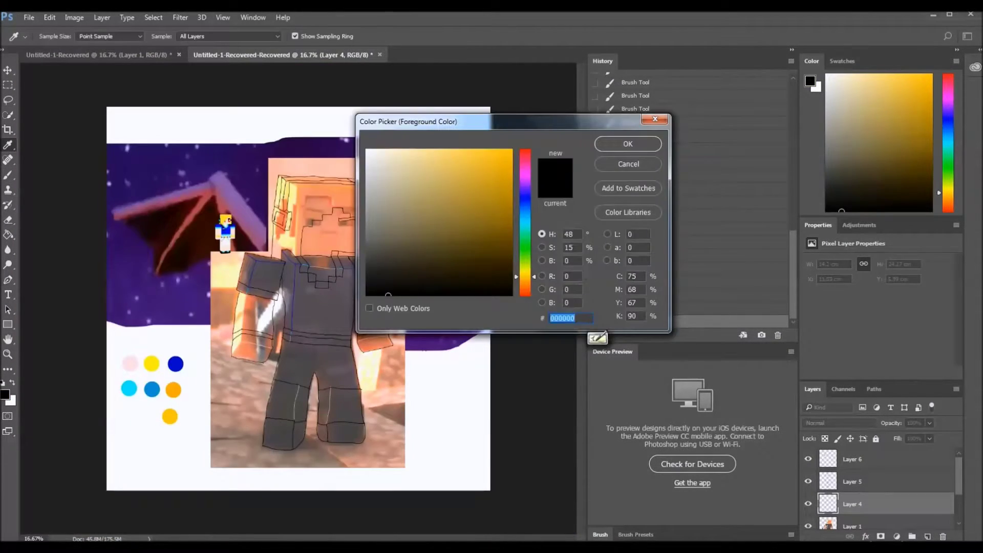
pyautogui.click(628, 141)
pyautogui.hotkey('ctrl', '+')
pyautogui.hotkey('ctrl', '+')
pyautogui.hotkey('ctrl', '+')
pyautogui.press('b')
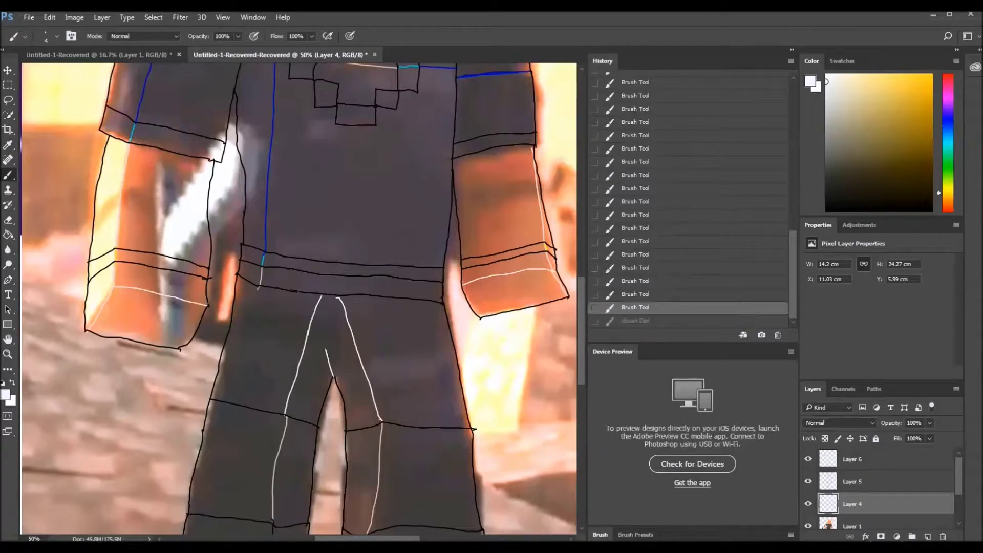
# Reset the foreground colour to black and merge Layer 5 down into Layer 4.
pyautogui.press('d')
pyautogui.scroll(4, 299, 300)
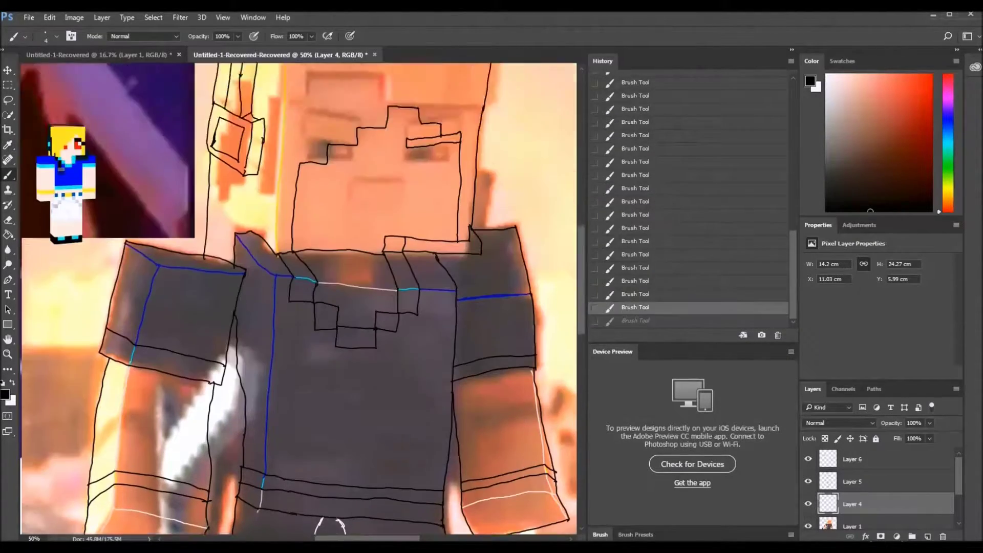
pyautogui.scroll(4, 300, 299)
pyautogui.rightClick(853, 481)
pyautogui.click(871, 404)
# Fill the hair with yellow and the shirt and sleeves with dark blue using the Paint Bucket.
pyautogui.press('z')
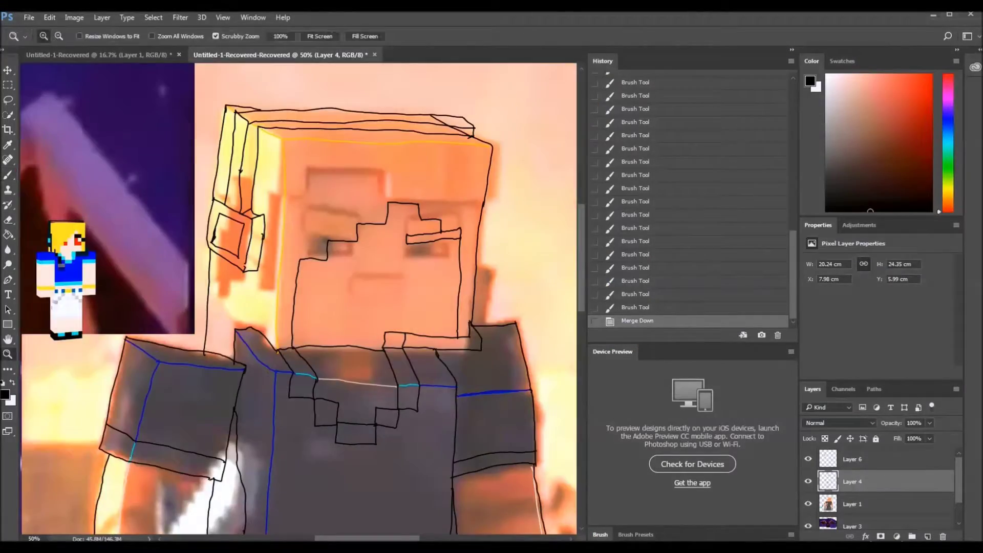
pyautogui.hotkey('ctrl', '-')
pyautogui.press('g')
pyautogui.click(268, 287)
pyautogui.click(307, 436)
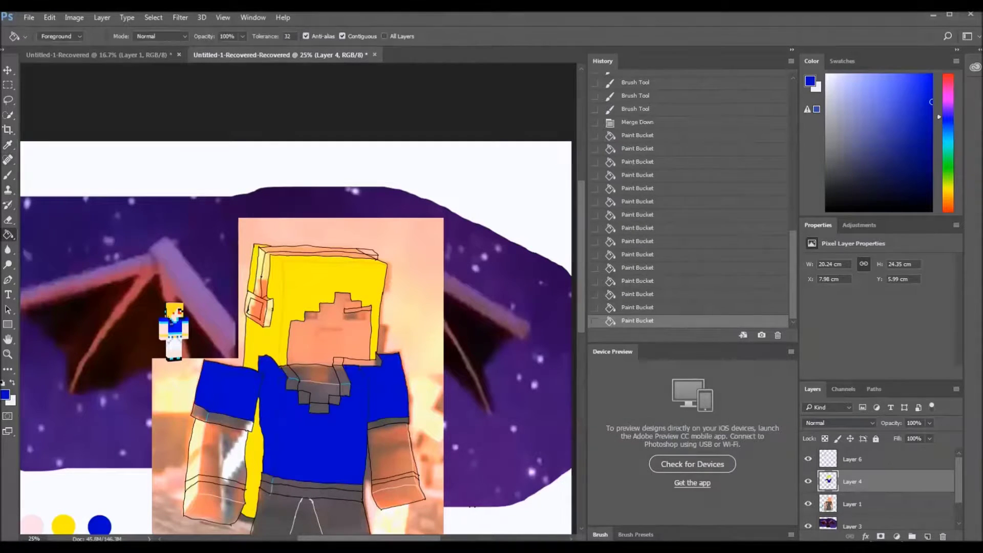
# Sample the pale pink swatch and fill the neck, arms and legs with the skin colour.
pyautogui.keyDown('alt'); pyautogui.click(31, 525); pyautogui.keyUp('alt')
pyautogui.click(318, 384)
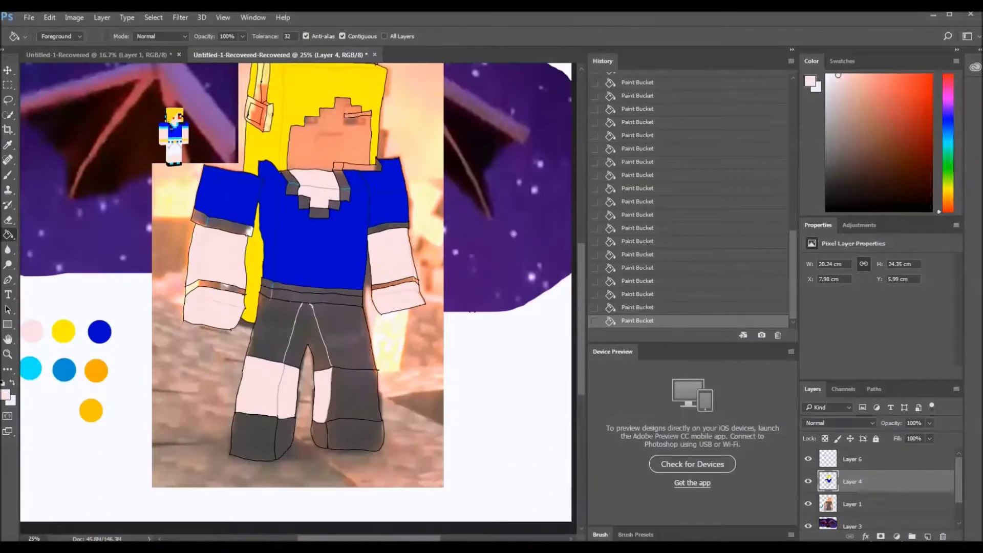
pyautogui.hscroll(-2, 297, 297)
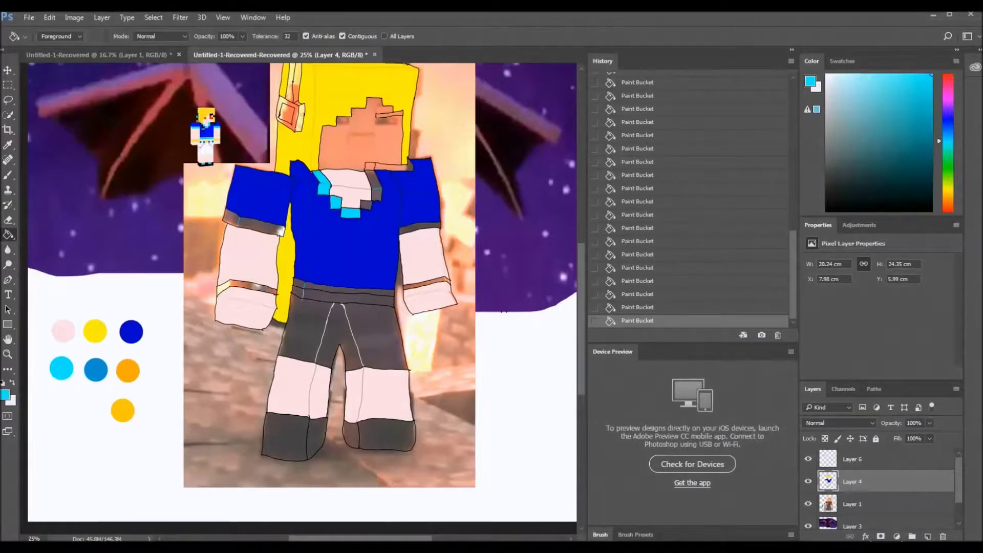
# Fill the shorts' left front panel with white and undo the last two fills.
pyautogui.click(307, 333)
pyautogui.hotkey('ctrl', 'alt', 'z')
pyautogui.hotkey('ctrl', 'alt', 'z')
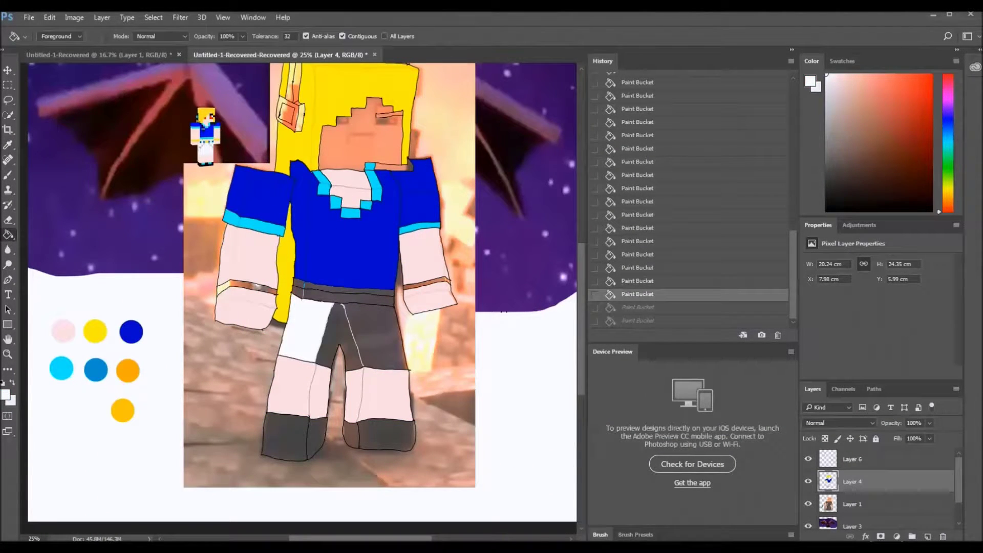
# Erase the white lines at the top of the shorts and redraw the black line dividing the two legs.
pyautogui.press('e')
pyautogui.scroll(5, 327, 333)
pyautogui.moveTo(306, 243); pyautogui.dragTo(278, 335)
pyautogui.press('d')
pyautogui.press('b')
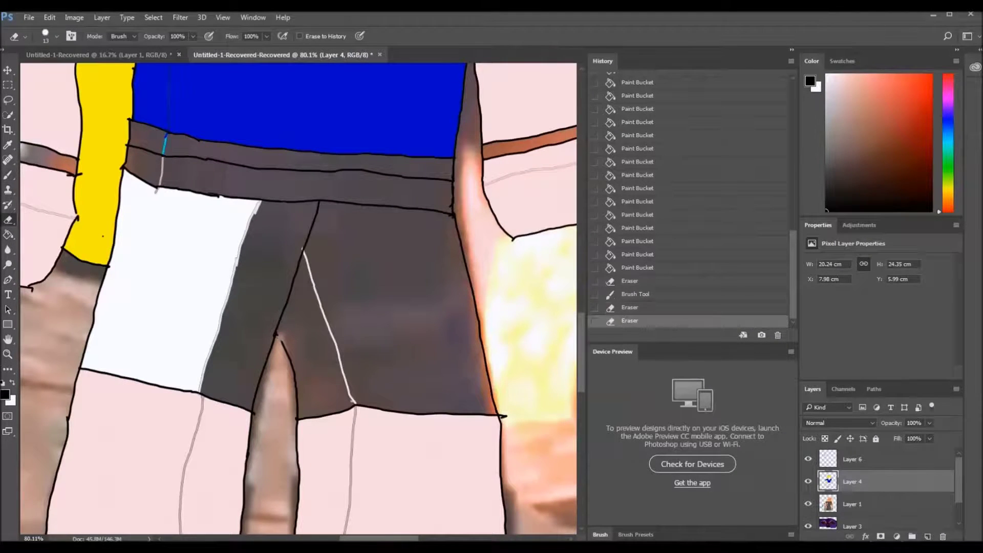
# Sample the yellow of the hair and fill the wristband on the left-hand arm with it.
pyautogui.click(121, 141)
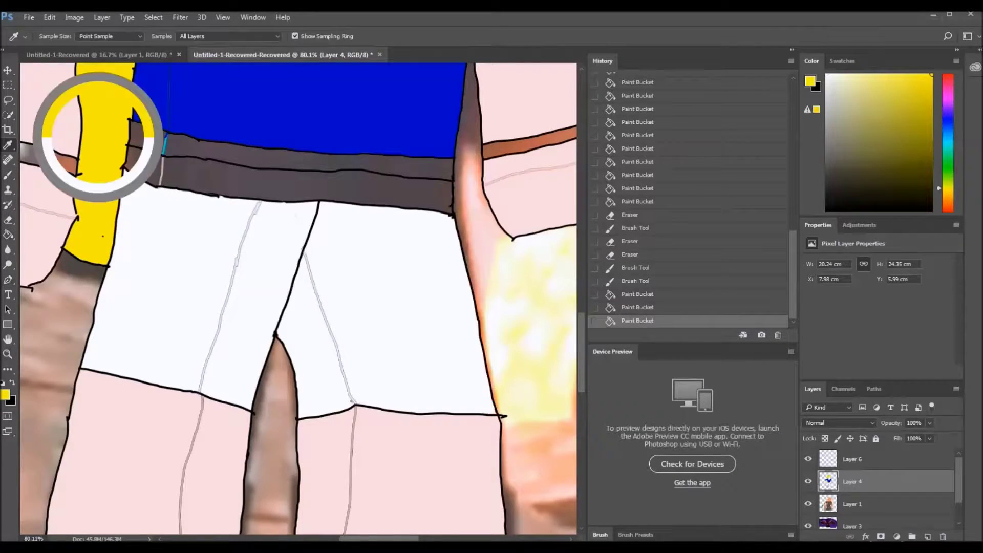
pyautogui.press('g')
pyautogui.click(198, 164)
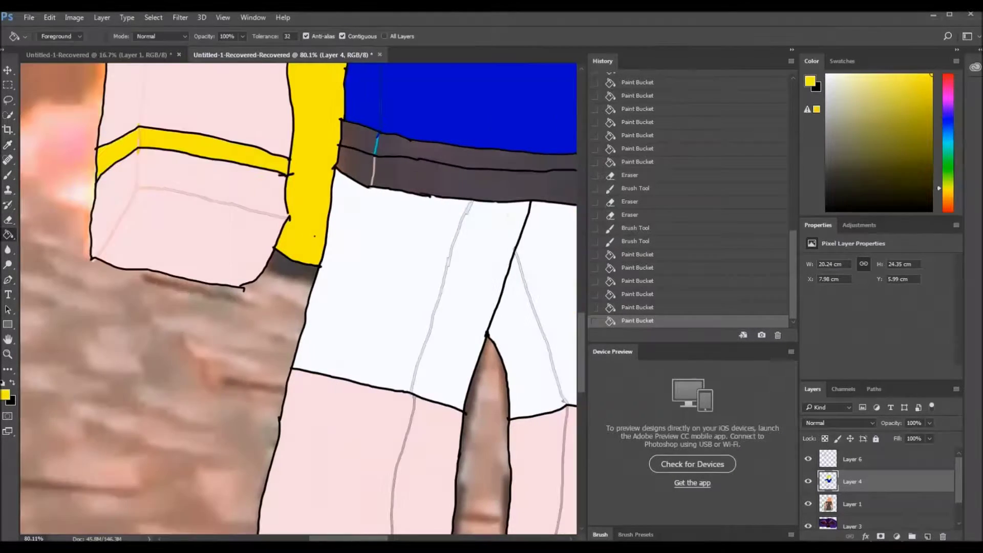
# Draw the mouth and nose lines on the face in black and fill the left-hand eye's iris with red.
pyautogui.hscroll(3, 297, 297)
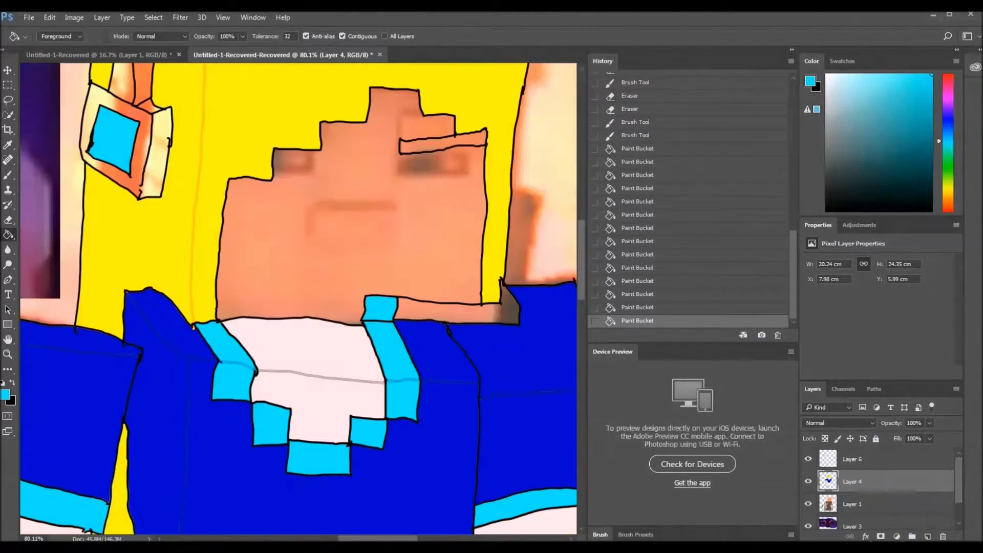
pyautogui.press('x')
pyautogui.press('b')
pyautogui.hotkey('ctrl', 'z')
pyautogui.moveTo(281, 281); pyautogui.dragTo(338, 298)
pyautogui.moveTo(350, 247); pyautogui.dragTo(374, 236)
pyautogui.press('g')
pyautogui.click(277, 159)
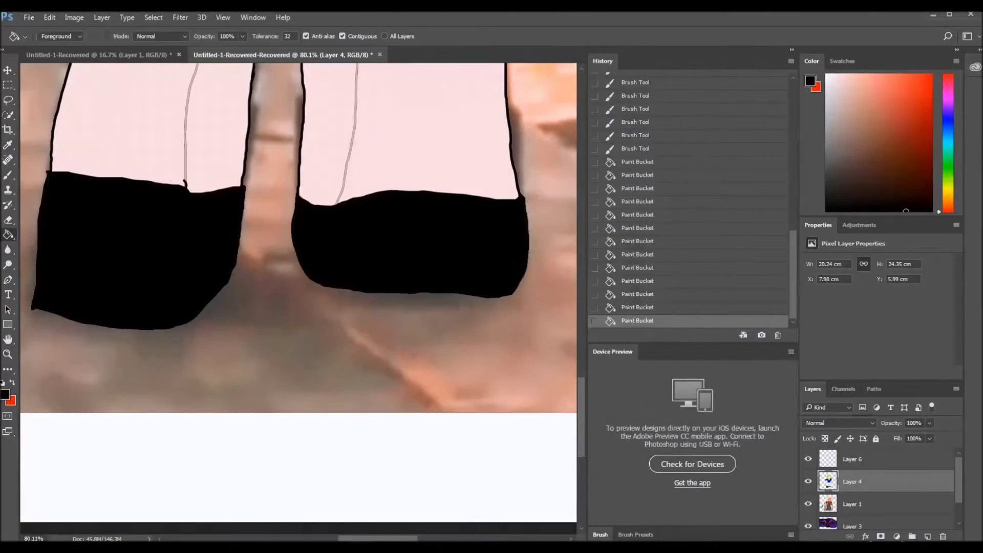
# Undo the last fill and fill the eyebrow with the yellow sampled from the hair.
pyautogui.hotkey('ctrl', 'alt', 'z')
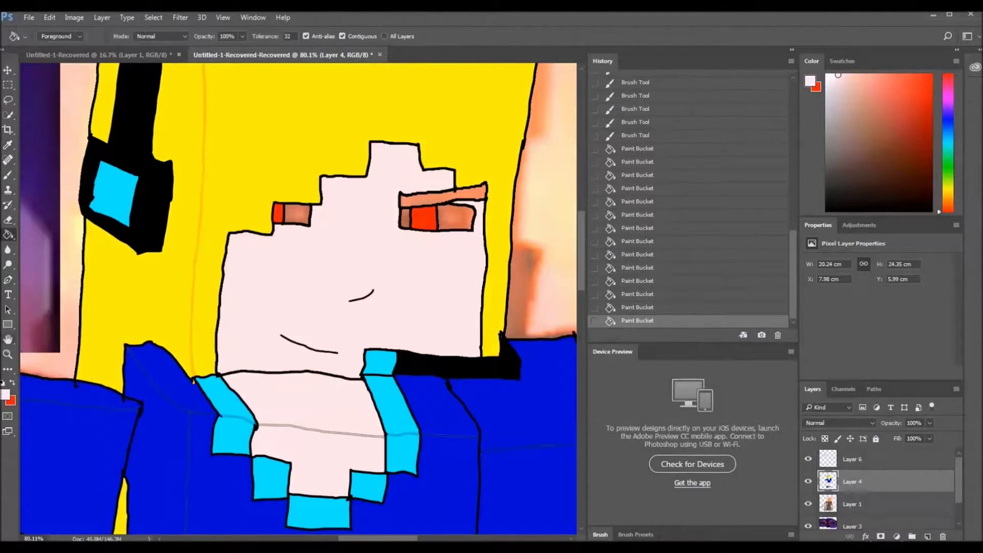
pyautogui.keyDown('alt'); pyautogui.click(491, 154); pyautogui.keyUp('alt')
pyautogui.click(444, 193)
pyautogui.keyDown('alt'); pyautogui.click(358, 256); pyautogui.keyUp('alt')
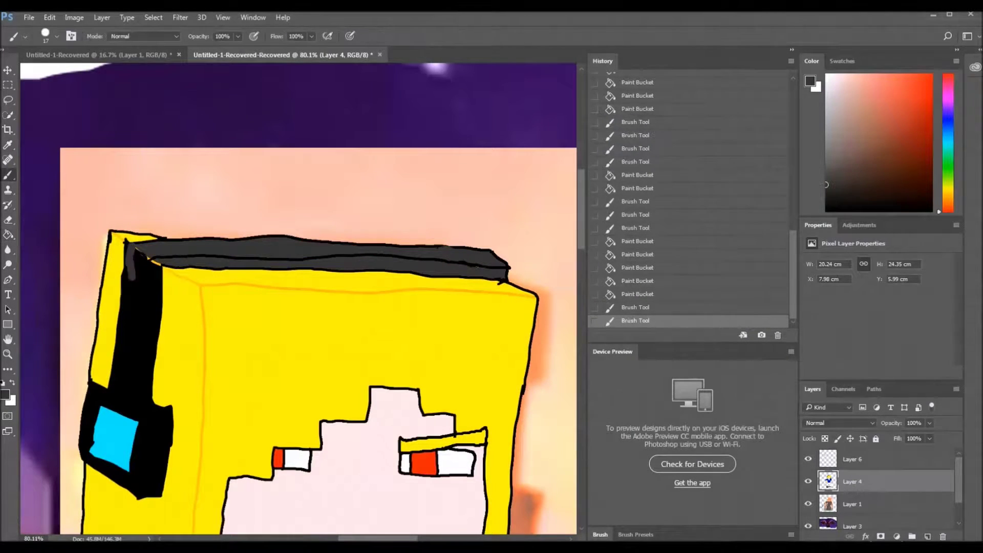
# Undo the last headband stroke and draw a black edge line down its side with a 6 px brush at 40% opacity.
pyautogui.hotkey('ctrl', 'z')
pyautogui.press('Return')
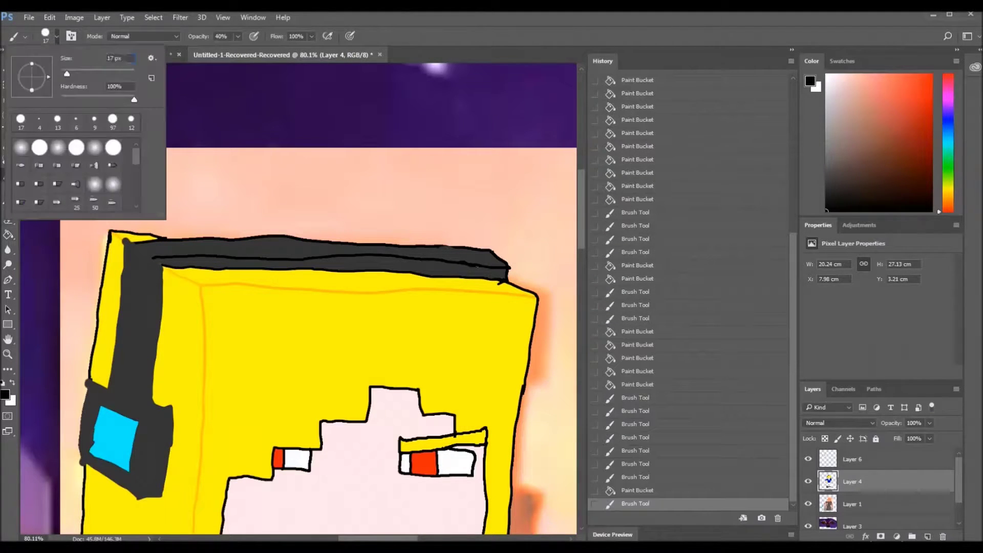
pyautogui.press('Return')
pyautogui.press('F5')
pyautogui.press(']')
pyautogui.moveTo(126, 241); pyautogui.dragTo(126, 311)
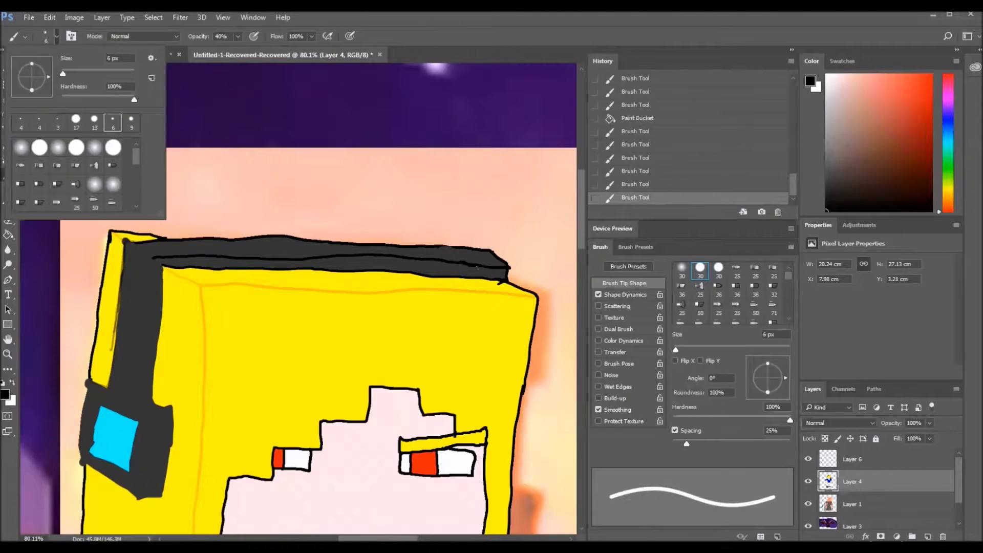
# Step back six brush strokes on the headphones and fill the headband with solid black.
pyautogui.hotkey('ctrl', 'alt', 'z')
pyautogui.hotkey('ctrl', 'alt', 'z')
pyautogui.hotkey('ctrl', 'alt', 'z')
pyautogui.hotkey('ctrl', 'alt', 'z')
pyautogui.hotkey('ctrl', 'alt', 'z')
pyautogui.hotkey('ctrl', 'alt', 'z')
pyautogui.moveTo(113, 302); pyautogui.dragTo(114, 381)
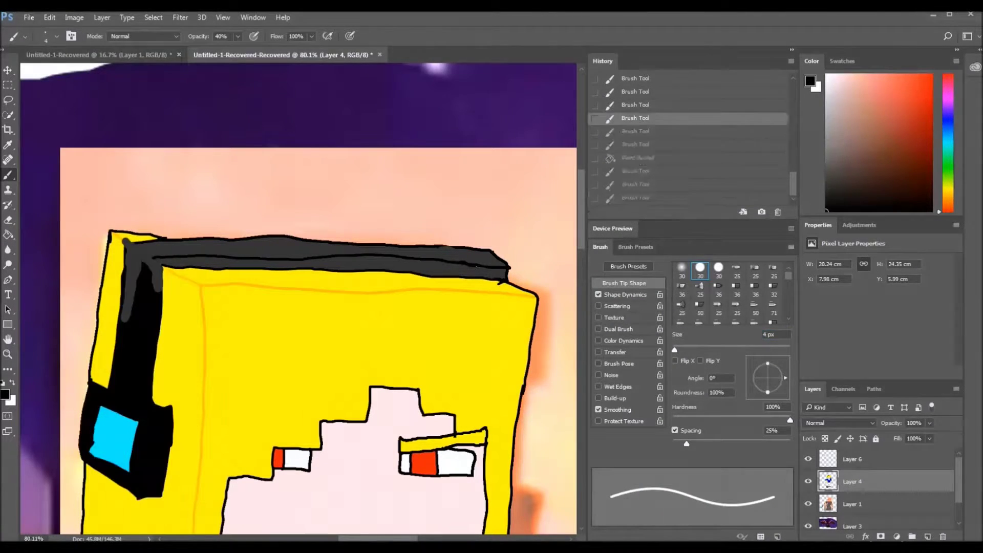
pyautogui.press('g')
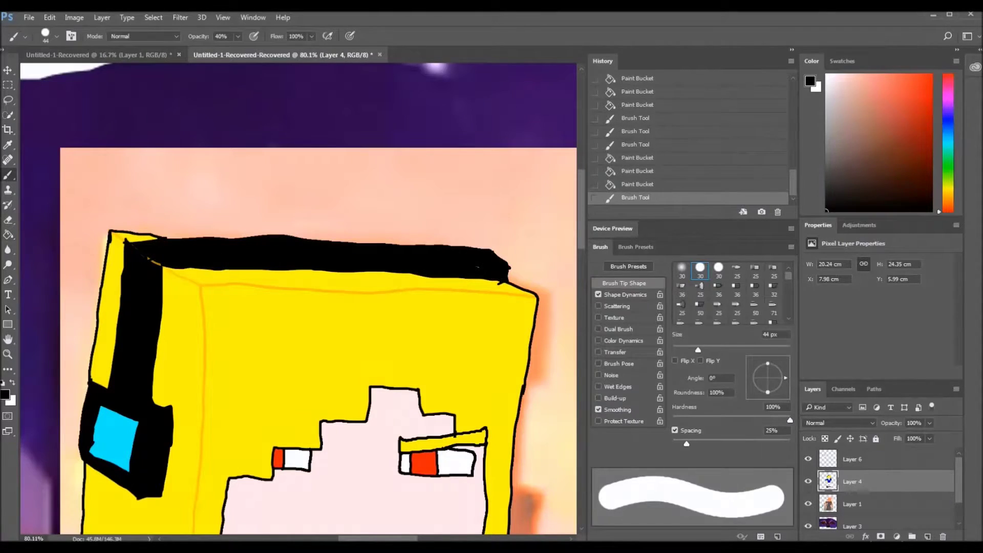
# Hide the character reference image on Layer 1.
pyautogui.press('z')
pyautogui.hotkey('ctrl', '-')
pyautogui.hotkey('ctrl', '-')
pyautogui.hotkey('ctrl', '-')
pyautogui.hotkey('ctrl', '-')
pyautogui.click(808, 504)
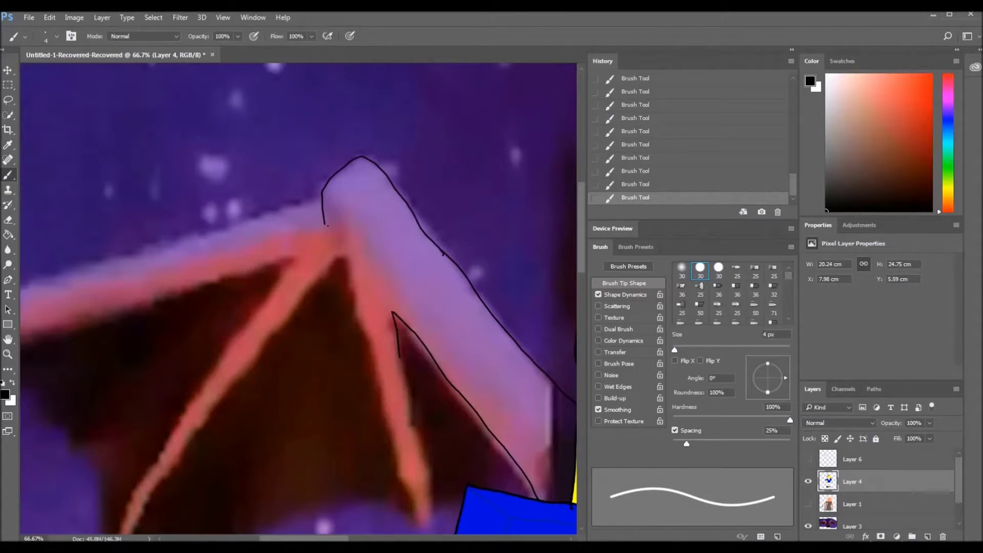
# Undo the last three wing outline strokes and restore them.
pyautogui.hotkey('ctrl', 'alt', 'z')
pyautogui.hotkey('ctrl', 'alt', 'z')
pyautogui.hotkey('ctrl', 'alt', 'z')
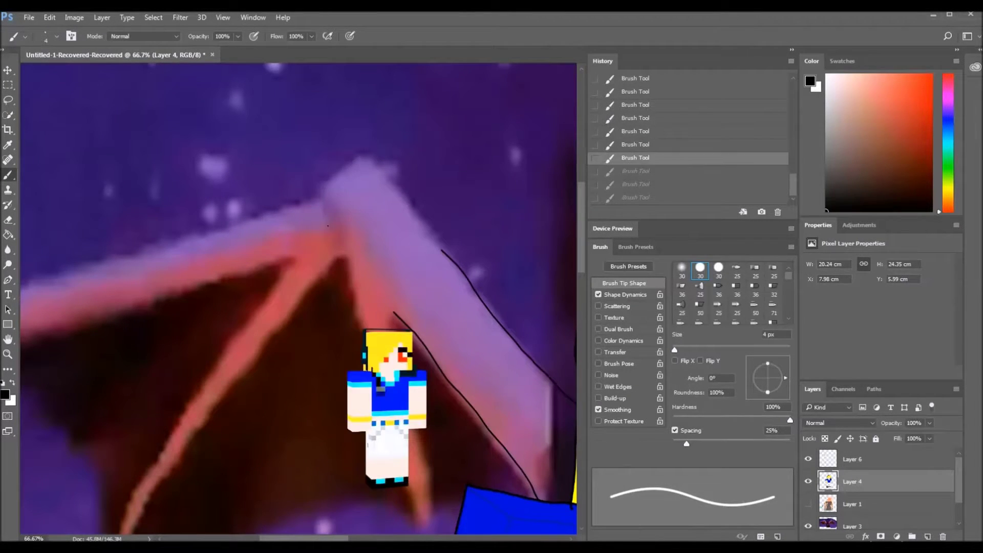
pyautogui.hotkey('ctrl', 'shift', 'z')
pyautogui.hotkey('ctrl', 'shift', 'z')
pyautogui.hotkey('ctrl', 'shift', 'z')
# Trace the left-hand wing's upper bone and its long rib in black with the 4 px brush.
pyautogui.moveTo(307, 256); pyautogui.dragTo(443, 256)
pyautogui.moveTo(260, 301); pyautogui.dragTo(86, 303)
pyautogui.scroll(-3, 313, 297)
pyautogui.moveTo(426, 108); pyautogui.dragTo(251, 421)
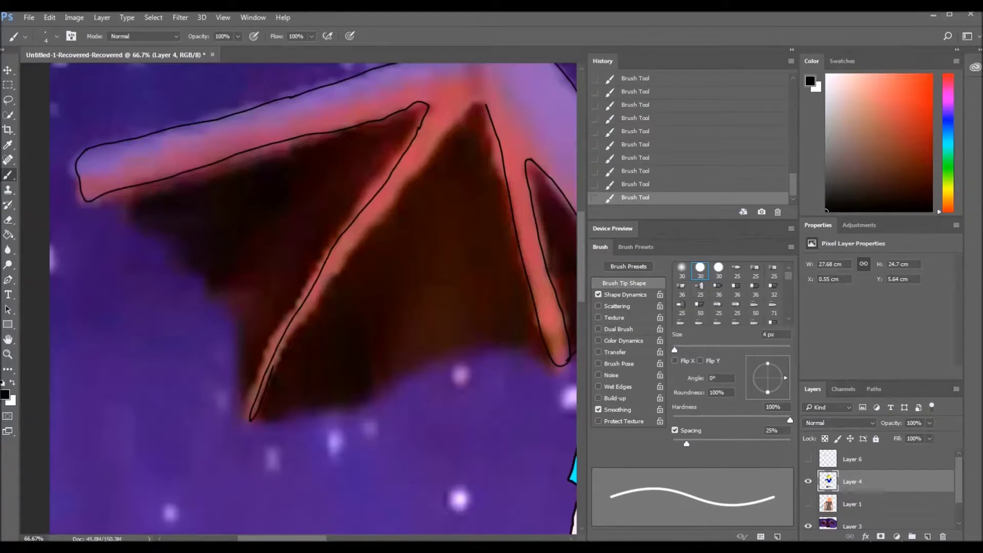
# Trace the right-hand wing's bones and long rib in black with the 4 px brush, undoing the stray strokes.
pyautogui.hotkey('ctrl', 'z')
pyautogui.hotkey('ctrl', 'z')
pyautogui.hscroll(10, 302, 302)
pyautogui.hotkey('ctrl', 'z')
pyautogui.hotkey('ctrl', 'z')
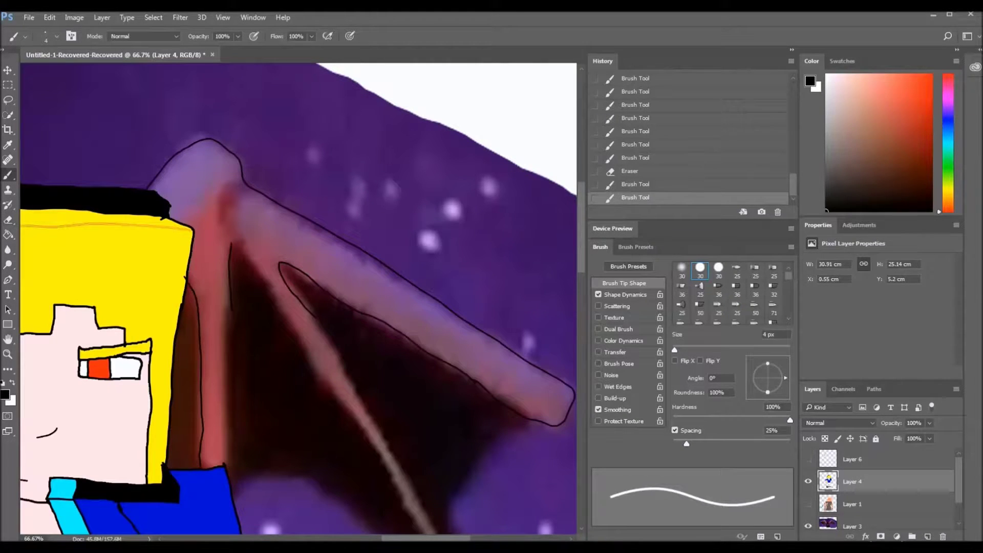
pyautogui.scroll(-4, 298, 297)
pyautogui.moveTo(415, 296); pyautogui.dragTo(464, 430)
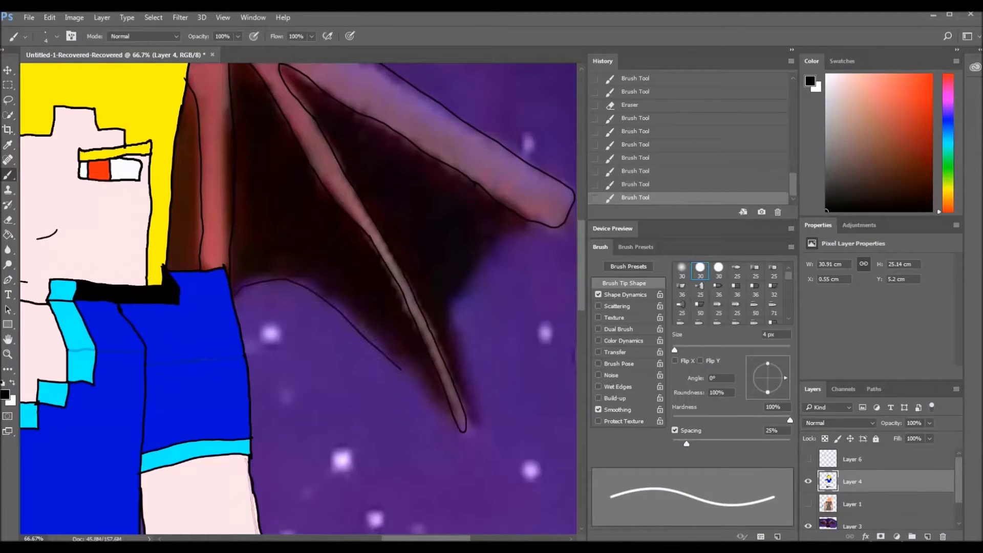
# Undo the last two strokes, draw the dividing line across the left-hand wing's joint and retrace its upper bone.
pyautogui.scroll(5, 297, 298)
pyautogui.scroll(-6, 297, 297)
pyautogui.press('i')
pyautogui.hotkey('ctrl', 'alt', 'z')
pyautogui.hotkey('ctrl', 'alt', 'z')
pyautogui.scroll(5, 297, 297)
pyautogui.press('b')
pyautogui.moveTo(435, 123); pyautogui.dragTo(460, 187)
pyautogui.hscroll(-1, 297, 297)
pyautogui.moveTo(77, 259); pyautogui.dragTo(470, 158)
# Erase the stray line at the right-hand wing's joint and fill the wing's bones with orange.
pyautogui.hscroll(6, 297, 297)
pyautogui.press('e')
pyautogui.moveTo(154, 154); pyautogui.dragTo(202, 110)
pyautogui.press('g')
pyautogui.click(359, 240)
pyautogui.click(169, 256)
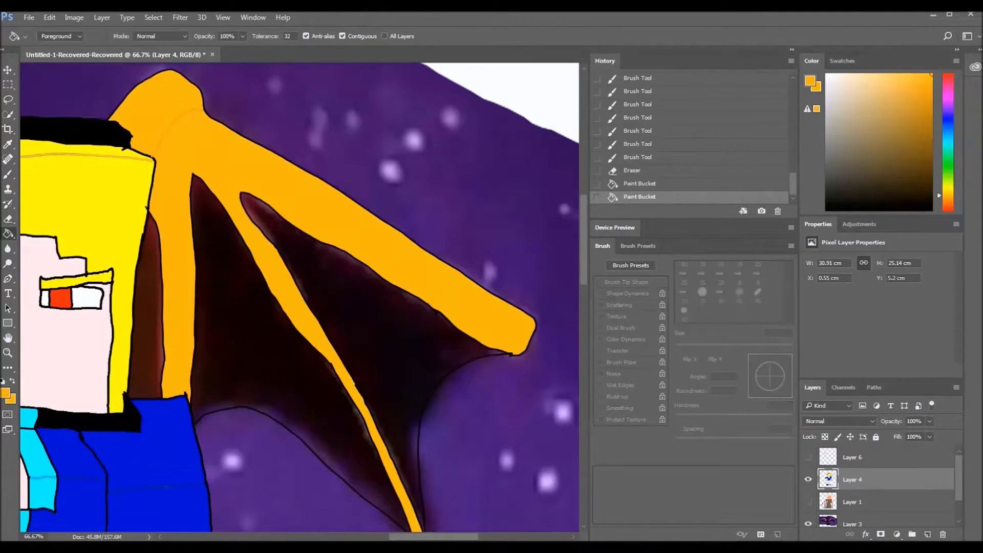
# Step back and restore the last fill, and fill the left-hand wing's bones with the same orange.
pyautogui.hotkey('ctrl', 'alt', 'z')
pyautogui.hotkey('ctrl', 'alt', 'z')
pyautogui.hscroll(-5, 300, 297)
pyautogui.hotkey('ctrl', 'shift', 'z')
pyautogui.click(103, 231)
pyautogui.click(256, 308)
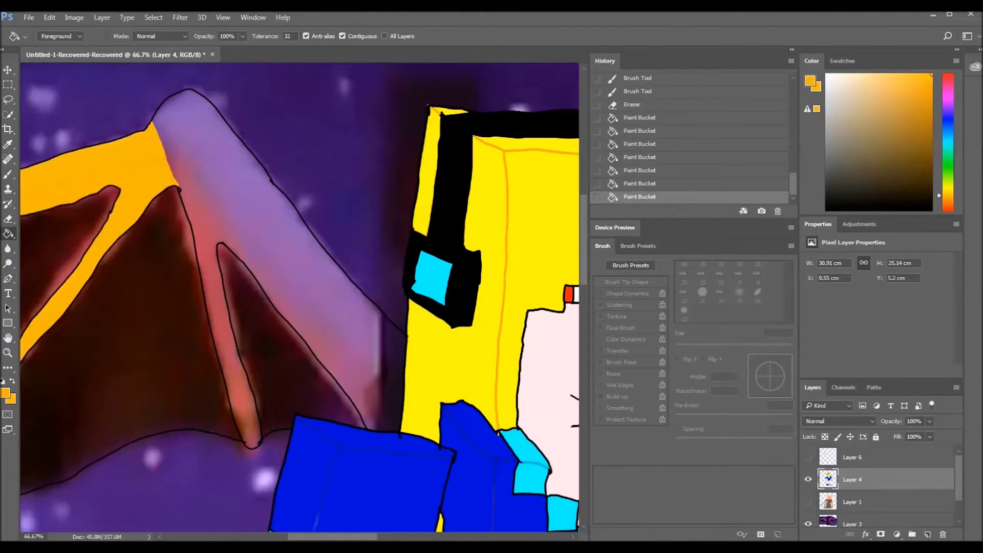
# Compare the drawing with the reference by toggling the visibility of Layer 1 and Layer 4.
pyautogui.hscroll(5, 300, 297)
pyautogui.click(808, 502)
pyautogui.scroll(-5, 299, 297)
pyautogui.press('i')
pyautogui.click(808, 479)
pyautogui.click(809, 479)
pyautogui.click(808, 502)
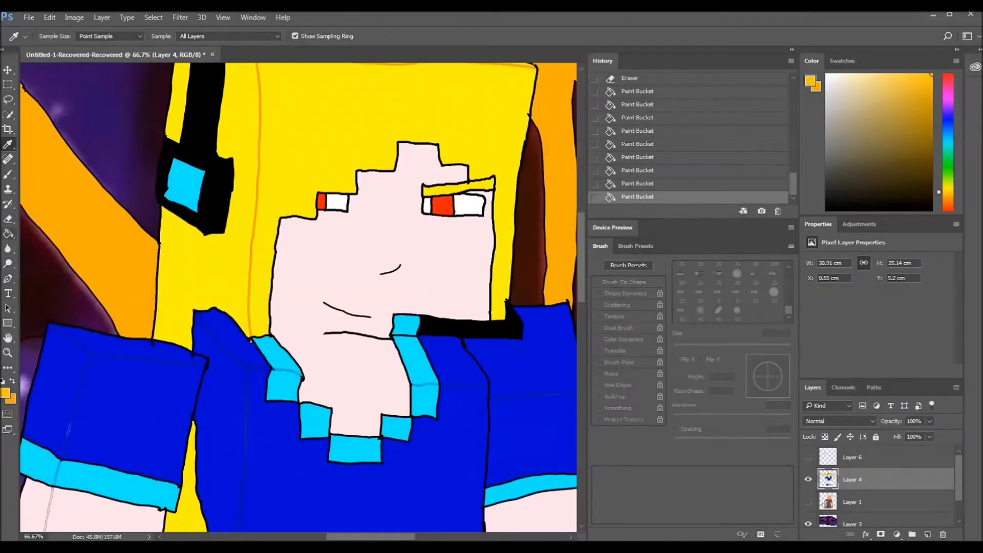
# Try filling the gap beside the right-hand arm, undo it, and outline a small black tab below the waistband.
pyautogui.press('g')
pyautogui.scroll(-10, 300, 297)
pyautogui.click(494, 307)
pyautogui.hotkey('ctrl', 'z')
pyautogui.press('d')
pyautogui.press('b')
pyautogui.moveTo(344, 361); pyautogui.dragTo(370, 372)
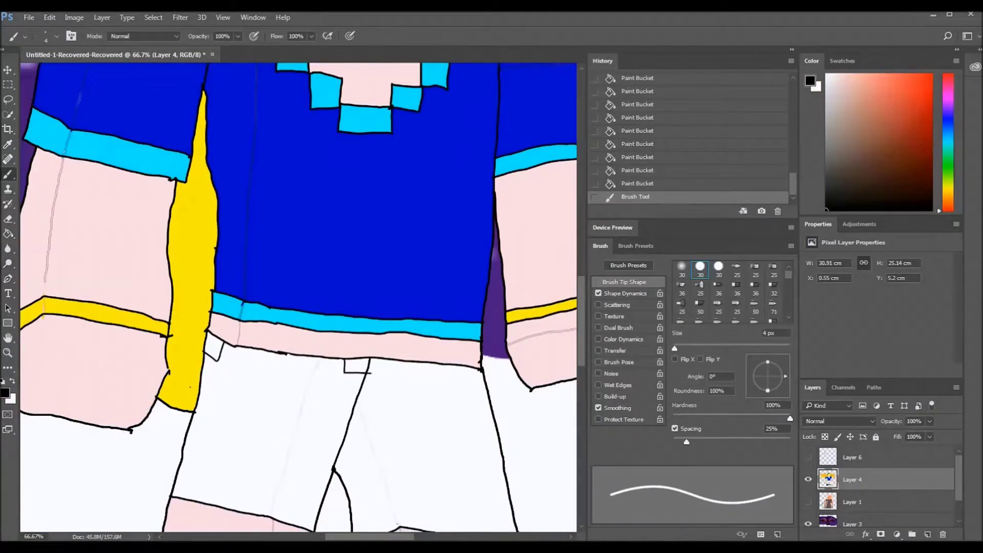
# Fill the middle belt tab with the wristband's yellow and the other three tabs with a blue from the colour picker.
pyautogui.keyDown('alt'); pyautogui.click(83, 297); pyautogui.keyUp('alt')
pyautogui.press('g')
pyautogui.click(361, 366)
pyautogui.click(6, 392)
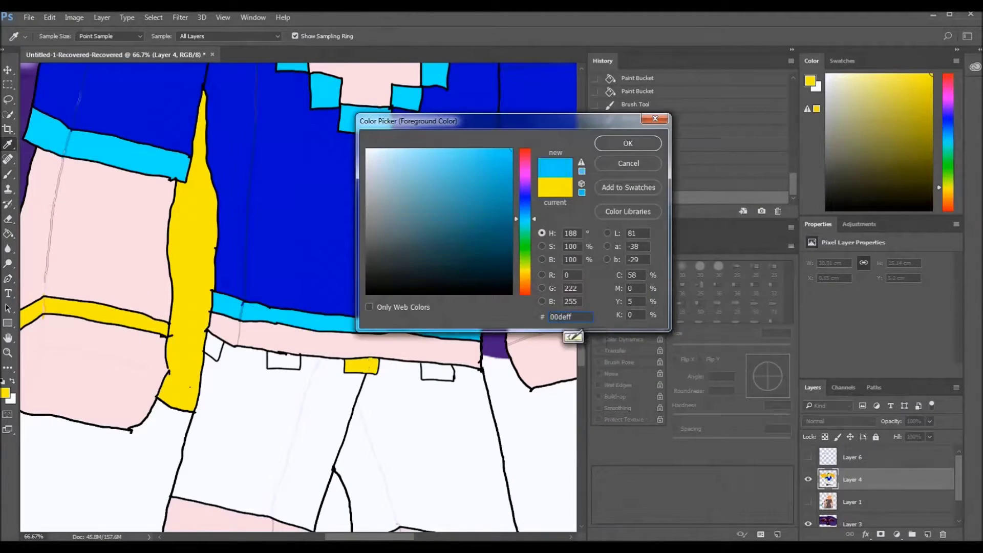
pyautogui.click(632, 138)
pyautogui.click(214, 348)
pyautogui.click(283, 361)
pyautogui.click(437, 371)
# Convert the locked Background into a regular layer named Layer 0.
pyautogui.press('z')
pyautogui.hotkey('ctrl', '-')
pyautogui.hotkey('ctrl', '-')
pyautogui.hotkey('ctrl', '-')
pyautogui.hotkey('ctrl', '-')
pyautogui.doubleClick(850, 531)
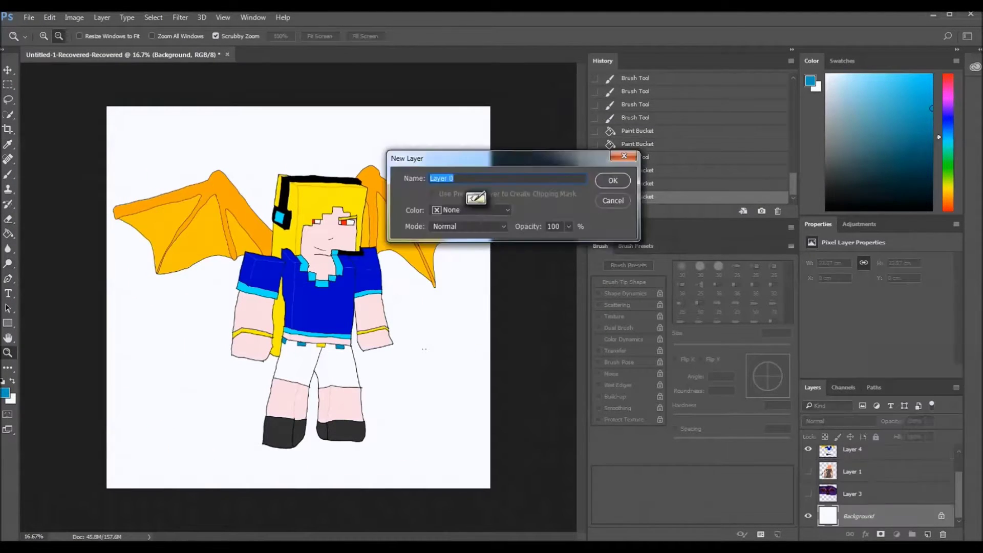
pyautogui.press('Return')
# Fill Layer 0 with purple at 100% opacity and save the drawing as a new file.
pyautogui.hotkey('alt', 'f')
pyautogui.press('Escape')
pyautogui.press('0')
pyautogui.click(5, 393)
pyautogui.click(575, 138)
pyautogui.press('g')
pyautogui.click(153, 154)
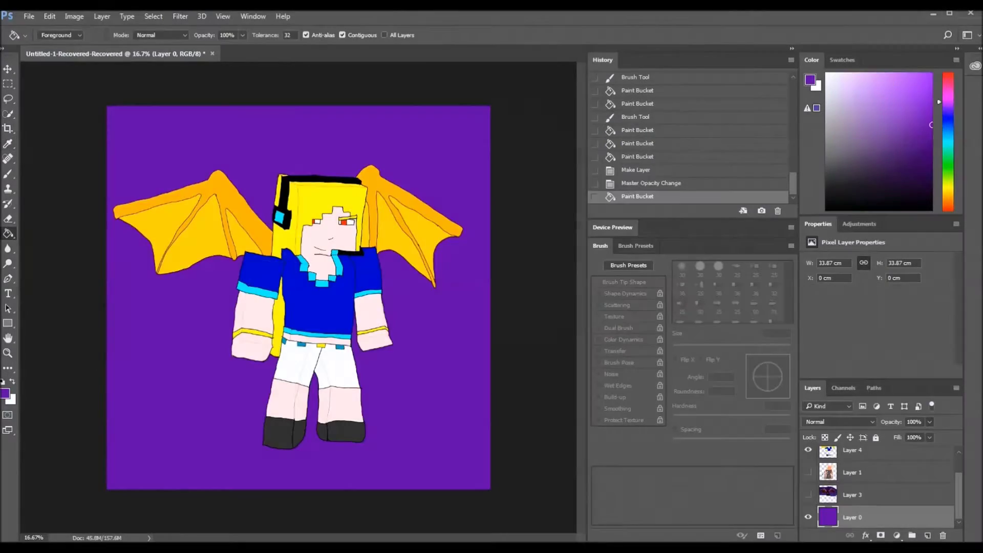
pyautogui.hotkey('ctrl', 'shift', 's')
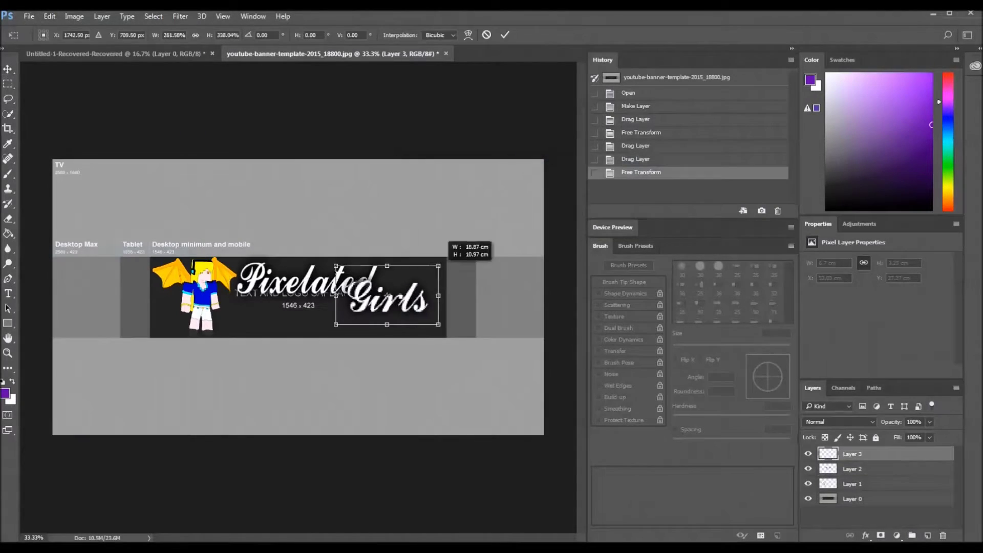
# Enlarge the word Girls on the banner template and fill Layer 1 with pale pink at 28% opacity.
pyautogui.press('Return')
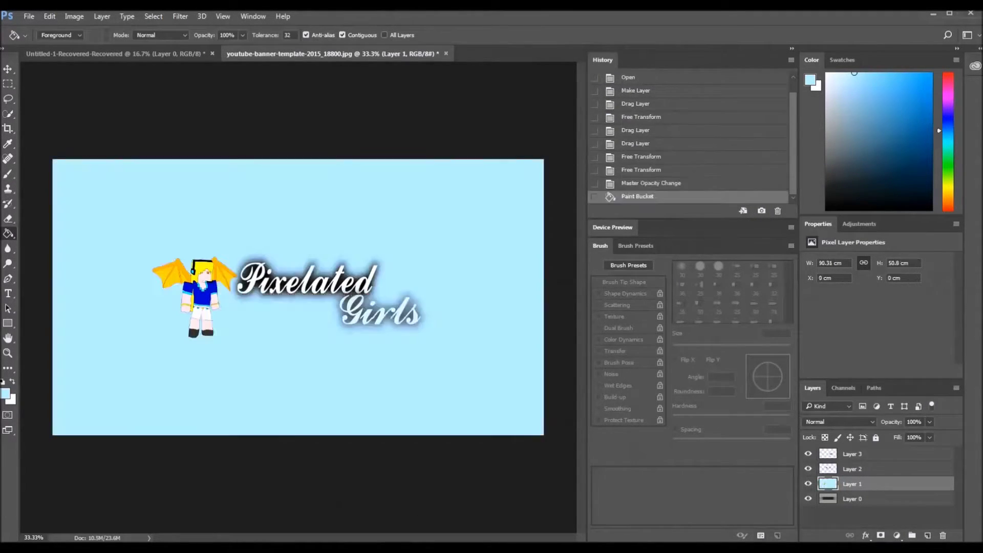
pyautogui.moveTo(930, 422); pyautogui.dragTo(897, 436)
pyautogui.click(297, 384)
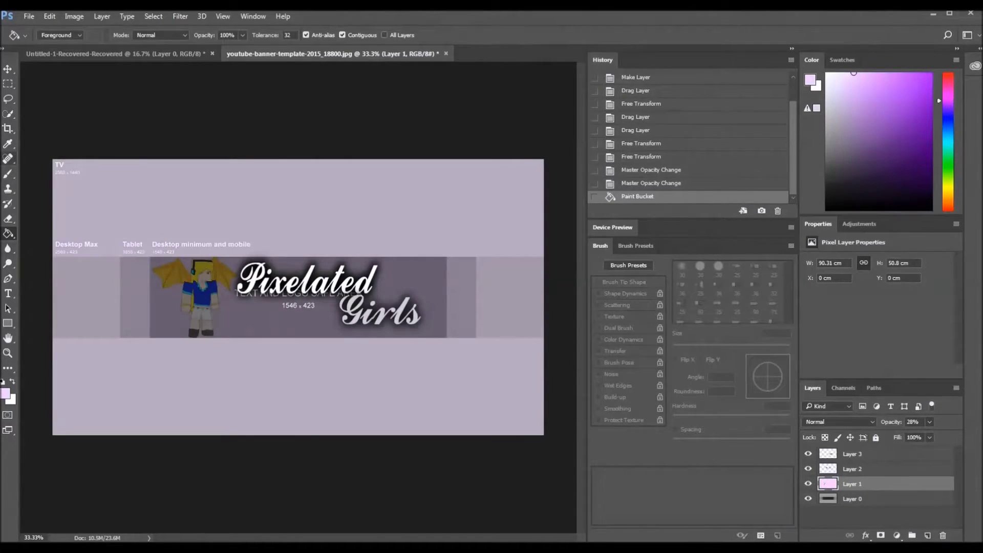
# Try a rasterized pale pink rectangle behind the banner lettering and delete its layer.
pyautogui.rightClick(8, 113)
pyautogui.press('b')
pyautogui.click(24, 35)
pyautogui.press('Escape')
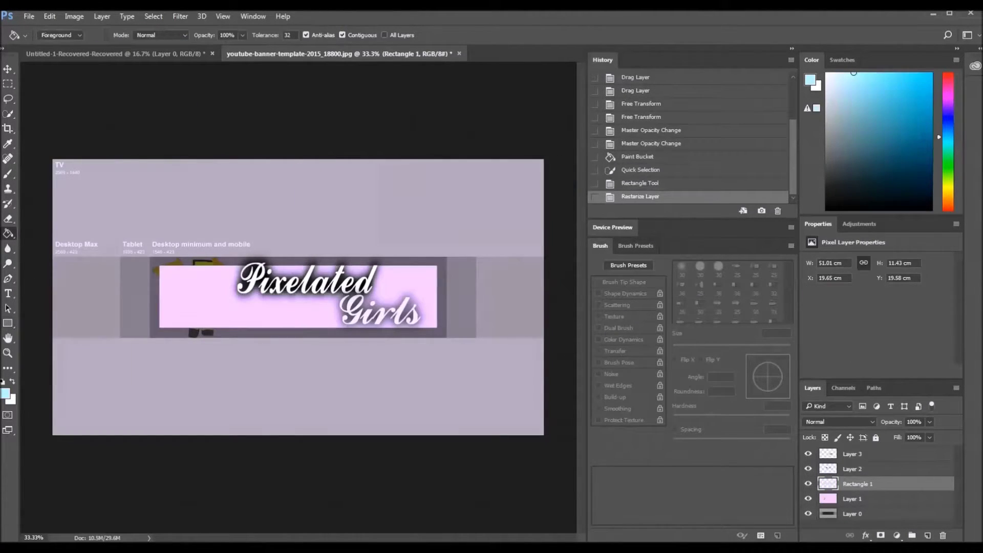
pyautogui.click(808, 484)
pyautogui.rightClick(809, 484)
pyautogui.press('Escape')
pyautogui.press('Delete')
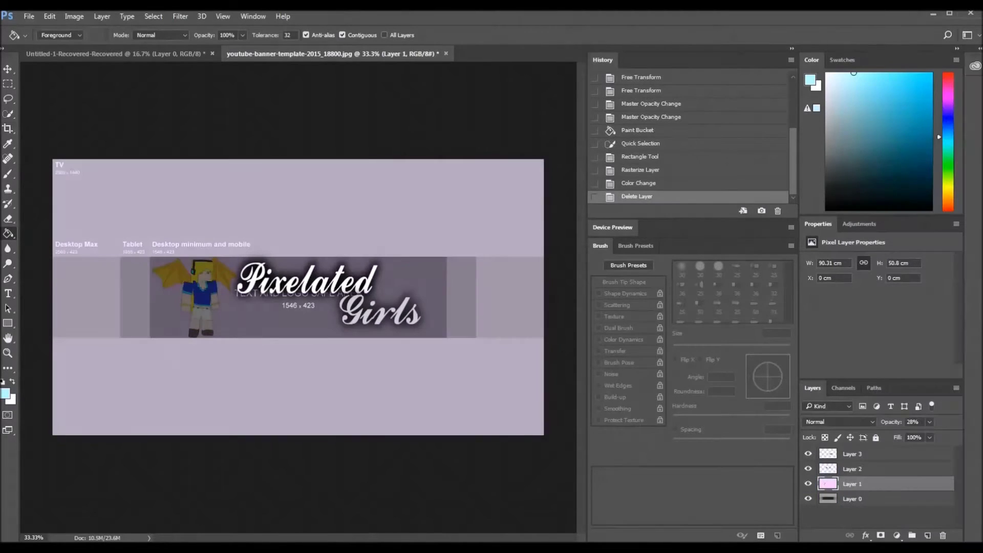
# Return the banner to an earlier opacity change and add a new pale pink layer beneath Layer 1.
pyautogui.press('b')
pyautogui.press('Escape')
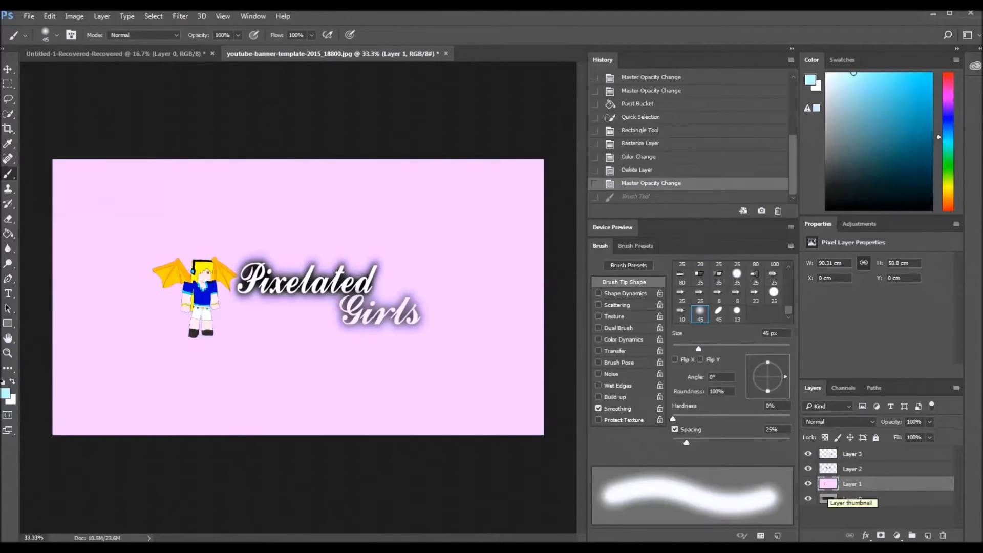
pyautogui.click(651, 117)
pyautogui.hotkey('ctrl', 'shift', 'alt', 'n')
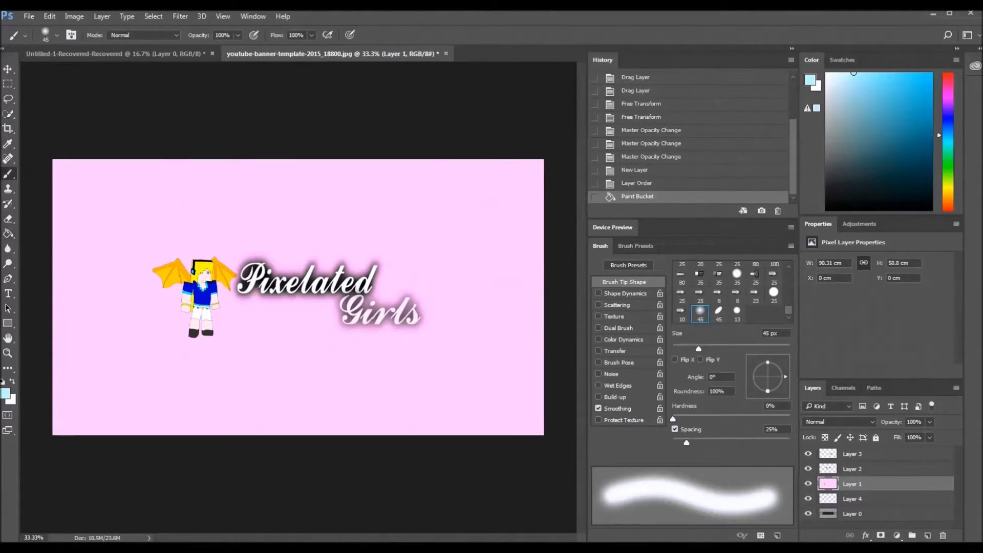
# Paint a soft light-blue glow around the lettering and the character on Layer 4 with an 89 px brush, undoing stray strokes.
pyautogui.press('b')
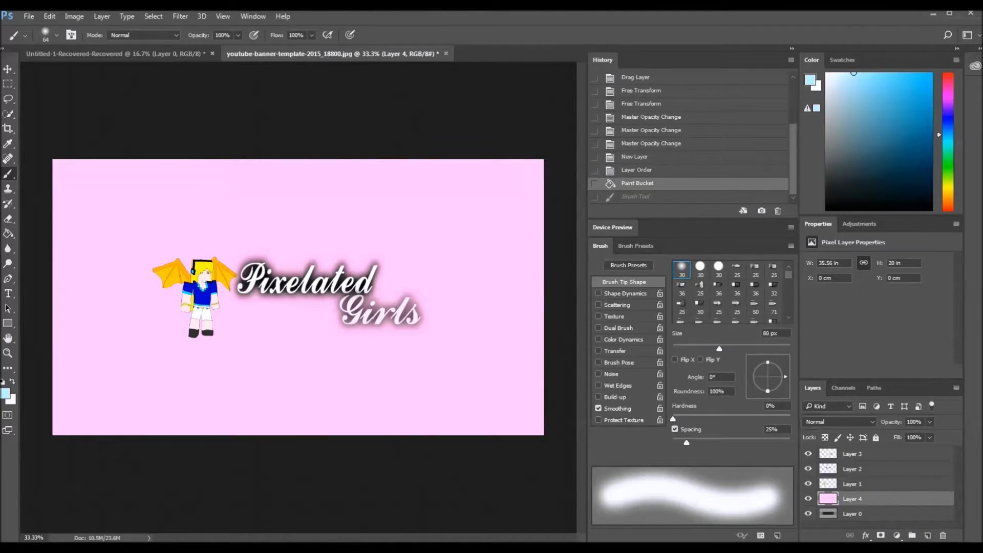
pyautogui.click(342, 317)
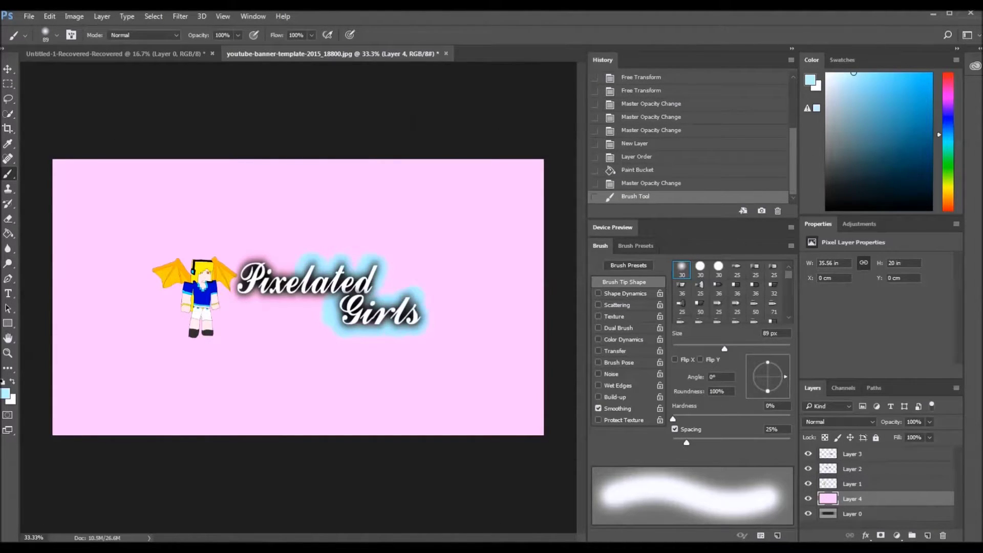
pyautogui.hotkey('ctrl', 'z')
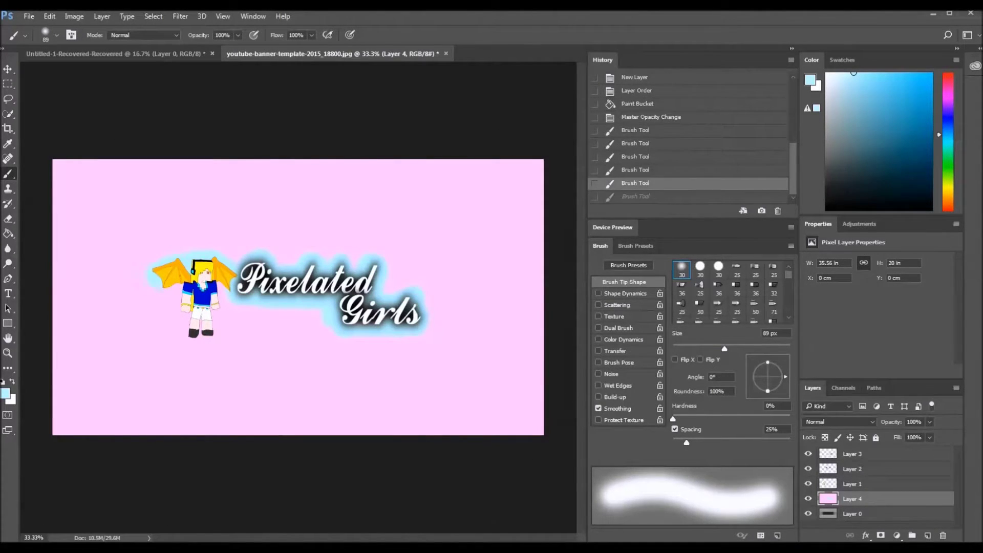
pyautogui.hotkey('ctrl', 'z')
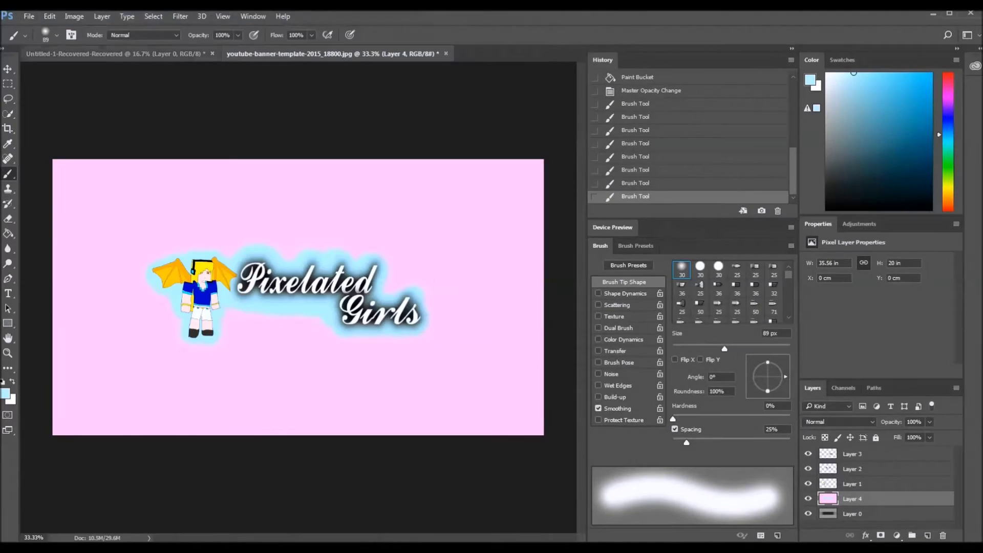
# Create a new document for the character with the PG lettering and fill its Background layer with bright pink.
pyautogui.hotkey('ctrl', 'n')
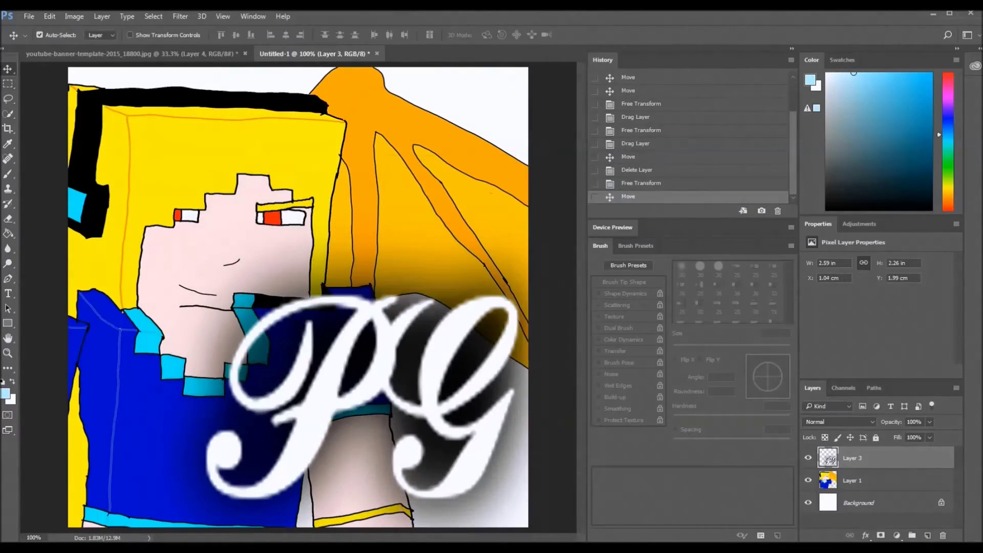
pyautogui.press('g')
pyautogui.click(871, 503)
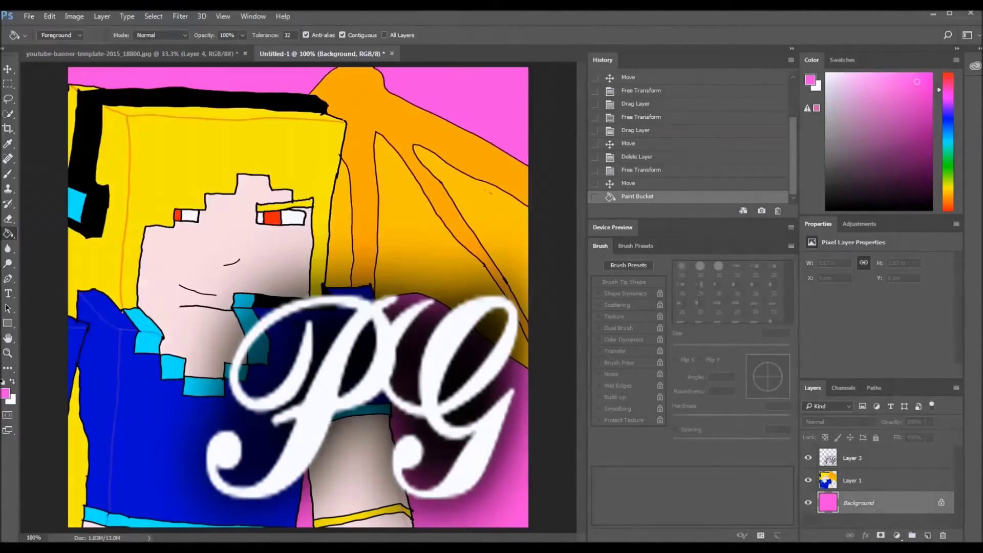